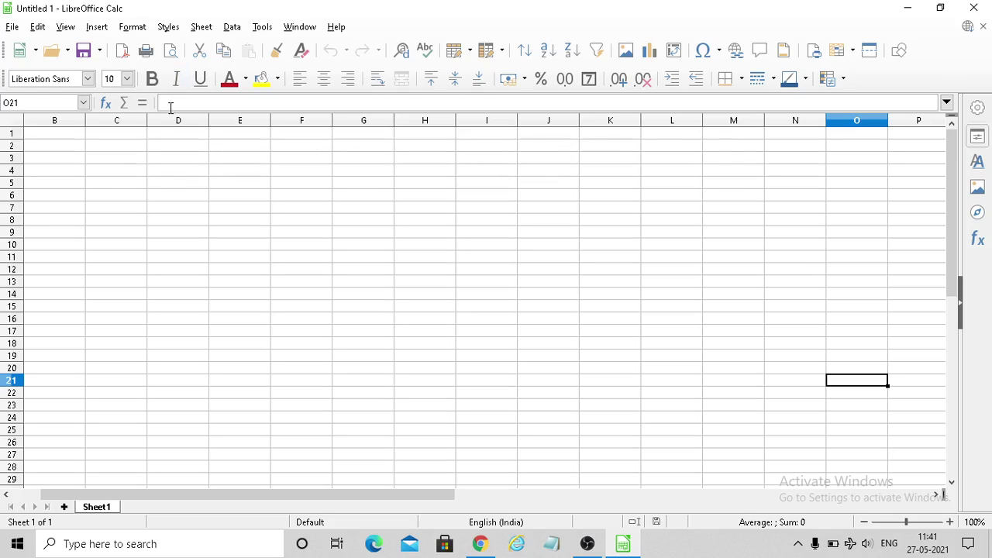
pyautogui.click(67, 138)
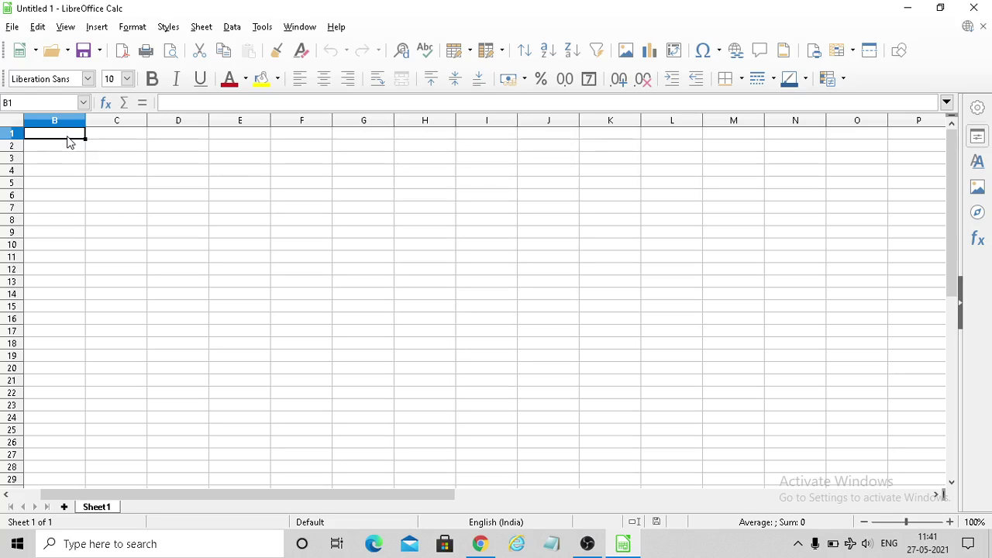
pyautogui.click(196, 199)
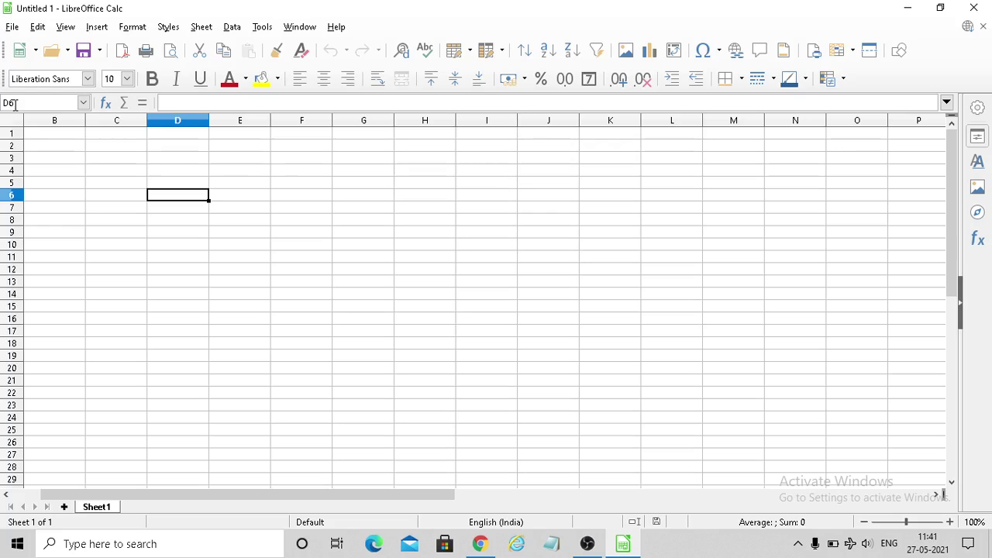
# Step: Enter the column headings Name in B1 and Roll No in C1
pyautogui.click(47, 138)
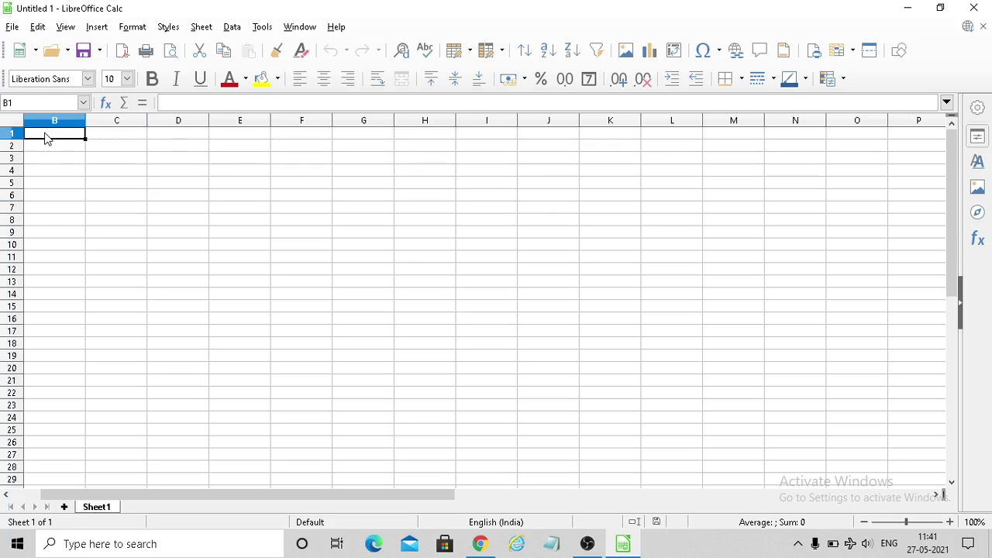
pyautogui.write('Name')
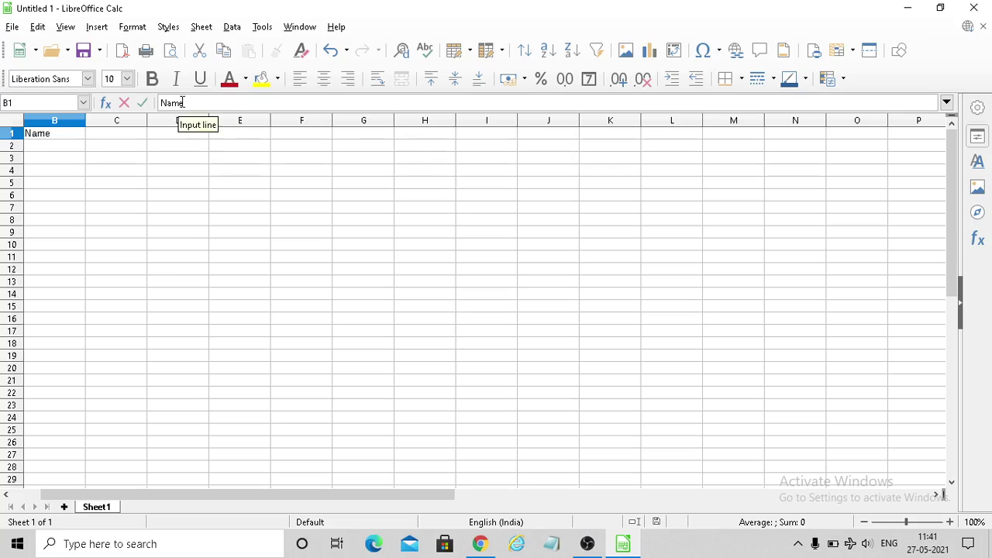
pyautogui.click(111, 137)
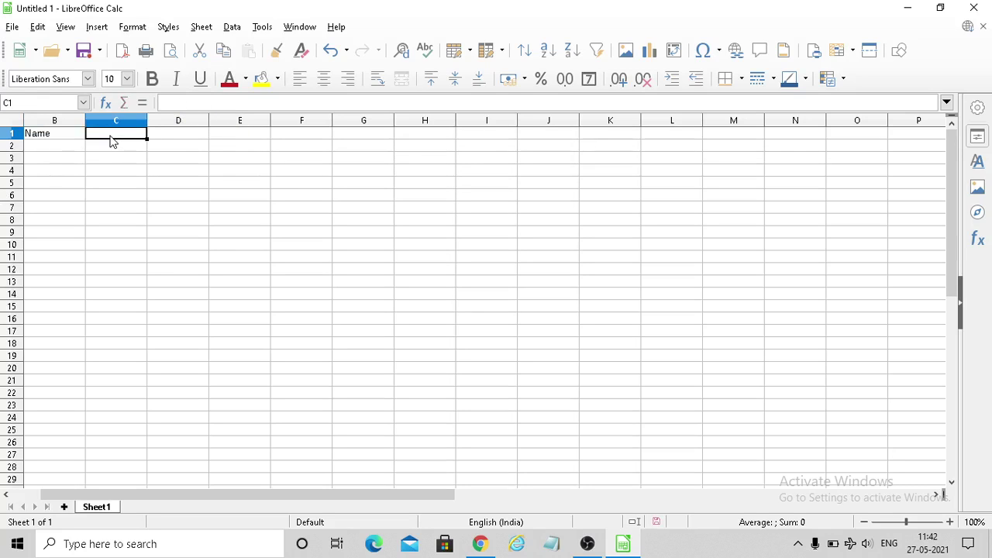
pyautogui.write('Ro')
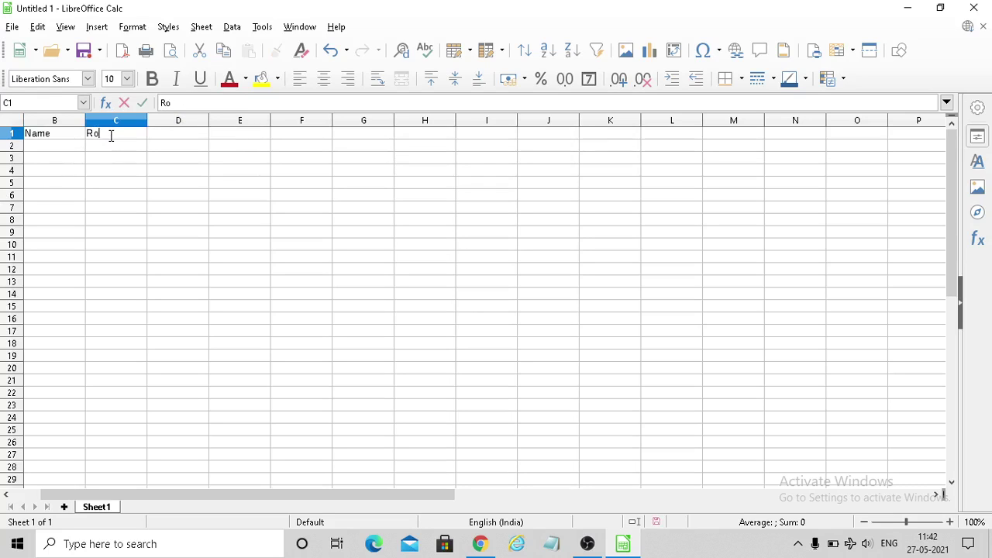
pyautogui.write('ll No')
pyautogui.click(58, 136)
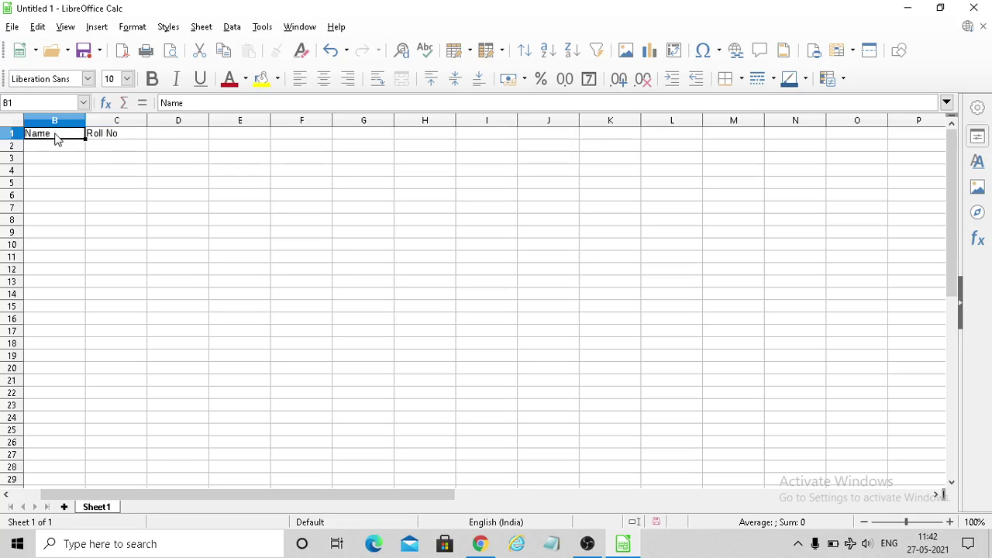
pyautogui.click(121, 141)
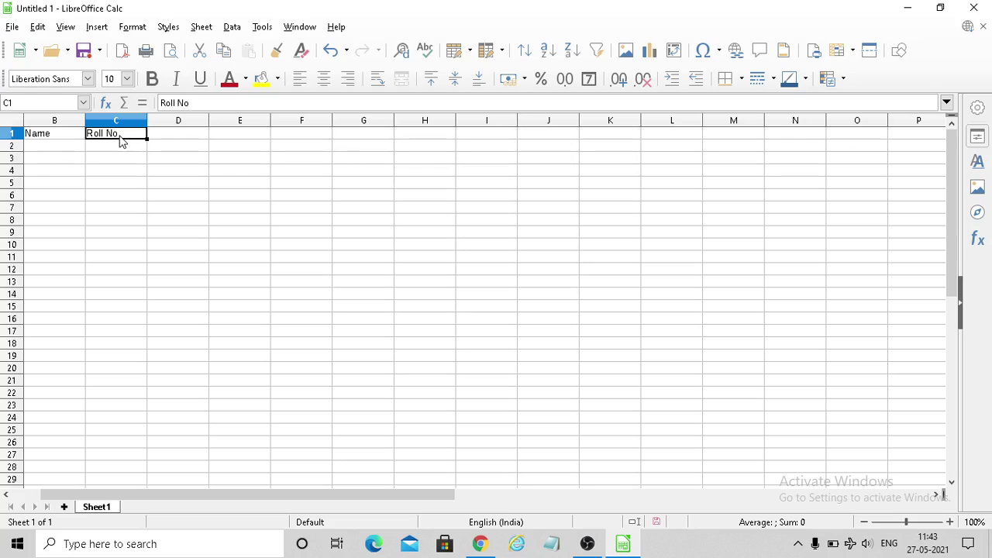
# Step: Fill B2:B4 with three students' first names and C2:C4 with roll numbers 01, 2 and 3
pyautogui.click(75, 151)
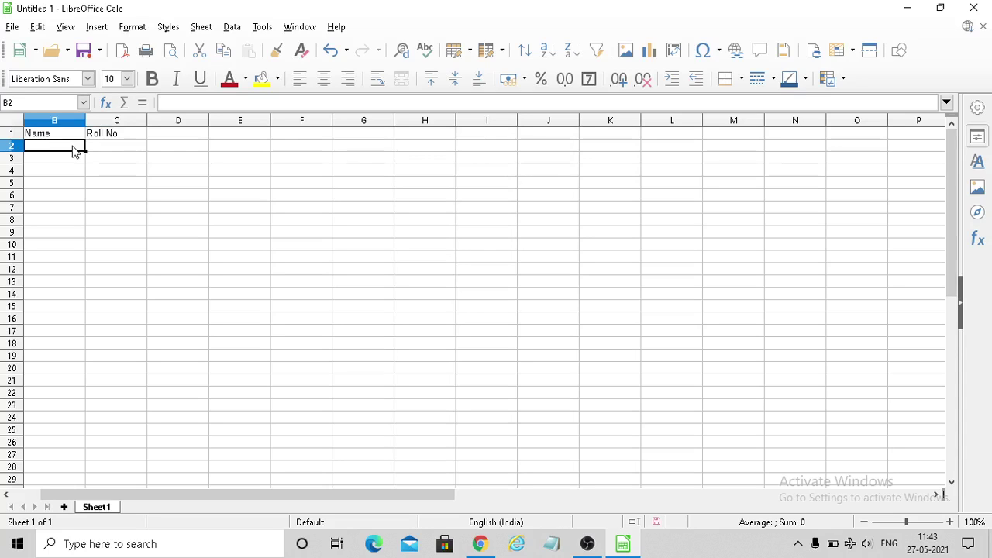
pyautogui.write('bazilla')
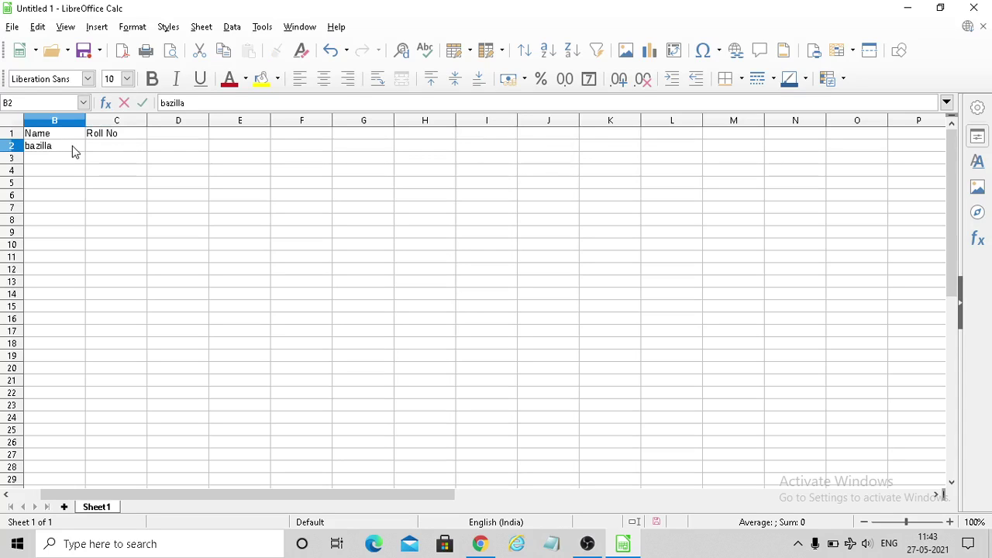
pyautogui.press('Tab')
pyautogui.write('01')
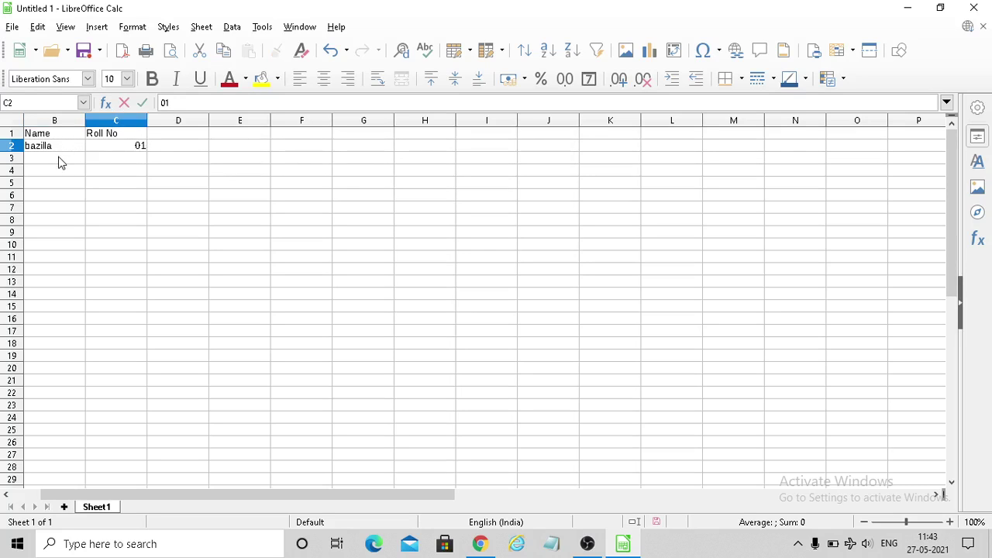
pyautogui.click(60, 161)
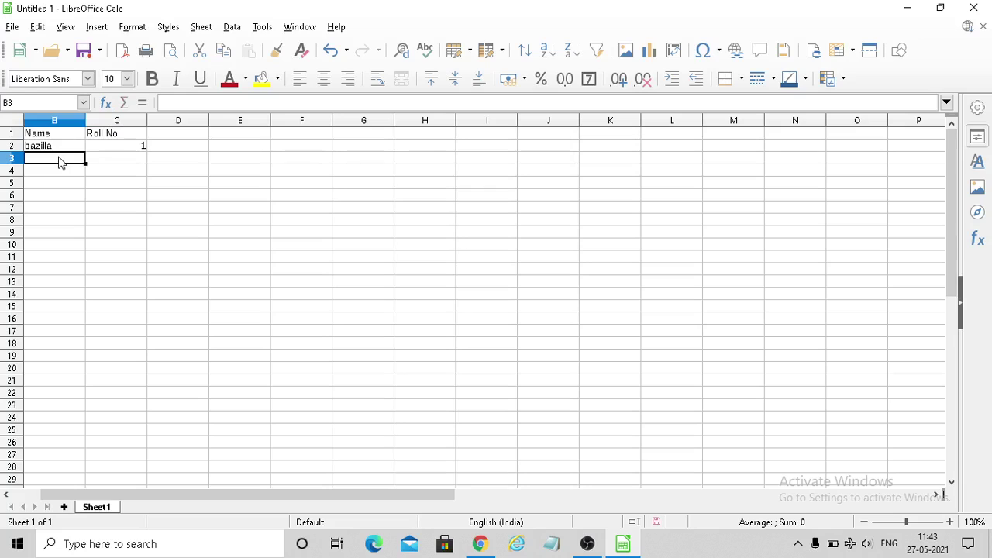
pyautogui.write('Huma')
pyautogui.press('Tab')
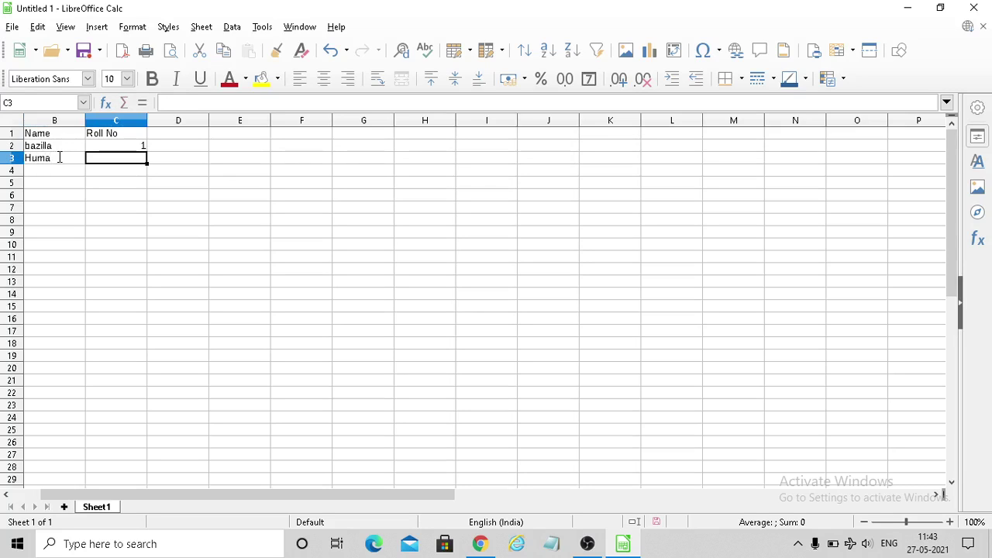
pyautogui.write('2')
pyautogui.click(60, 172)
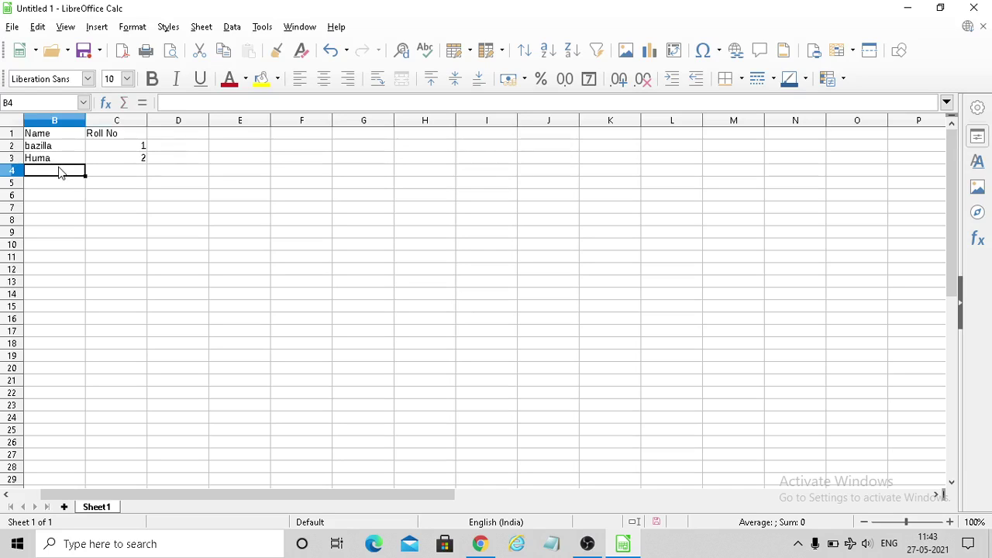
pyautogui.write('gazala')
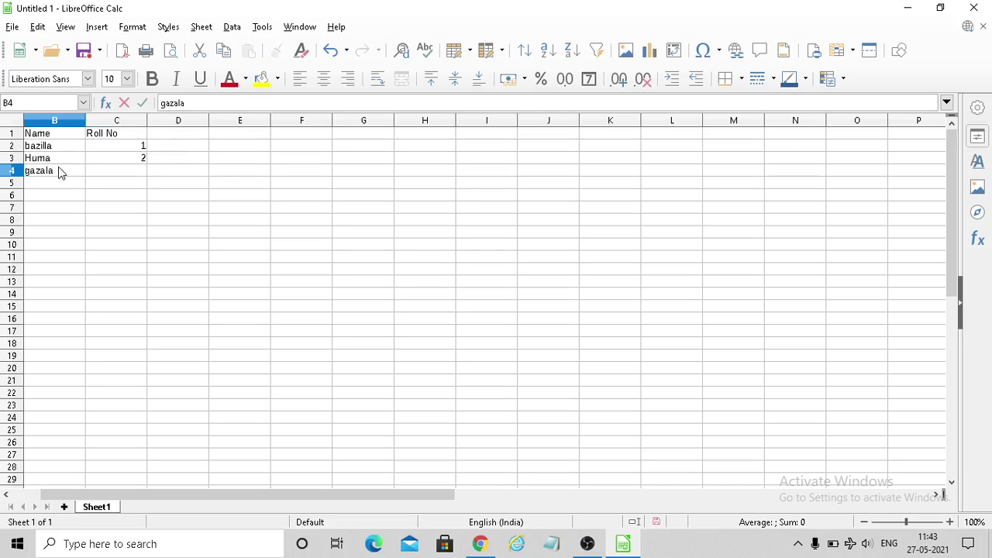
pyautogui.press('Tab')
pyautogui.write('3')
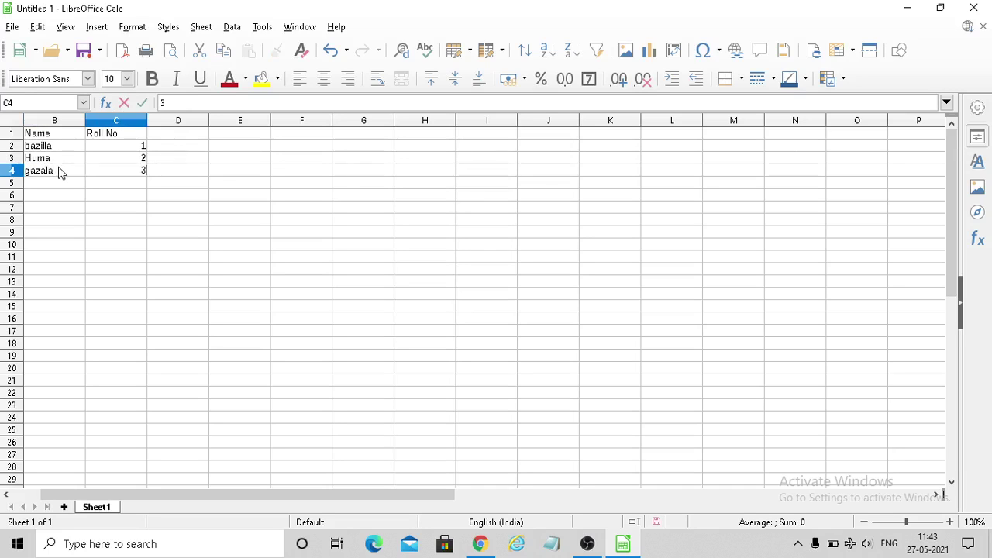
# Step: Re-enter the second student's name in B3 in lowercase
pyautogui.click(112, 138)
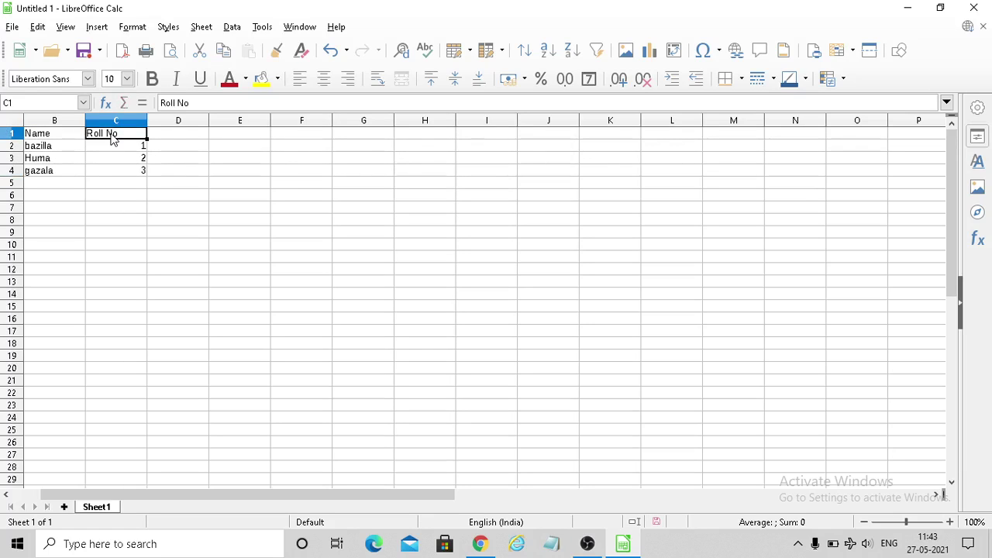
pyautogui.moveTo(46, 137)
pyautogui.mouseDown()
pyautogui.moveTo(56, 175)
pyautogui.moveTo(45, 139)
pyautogui.mouseUp()
pyautogui.click(55, 160)
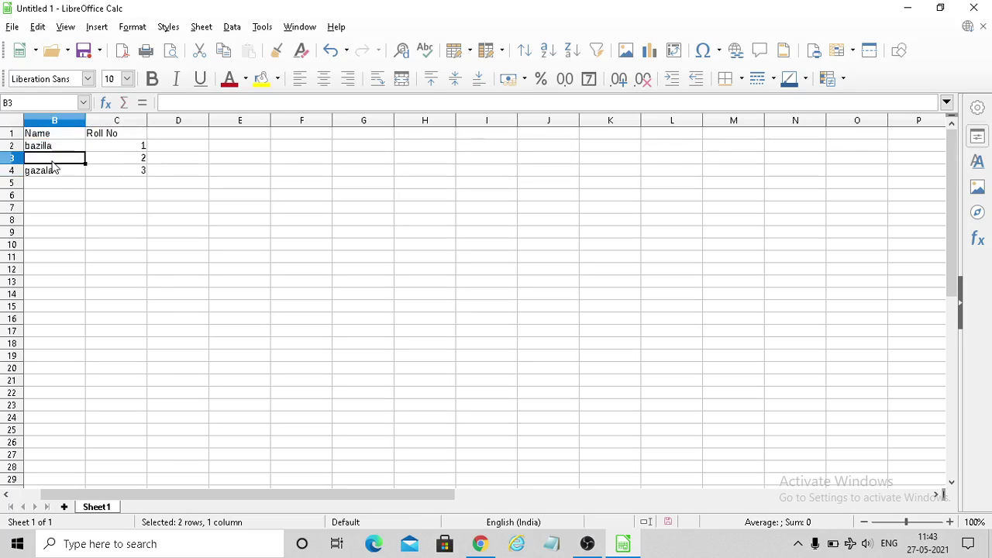
pyautogui.write('huma')
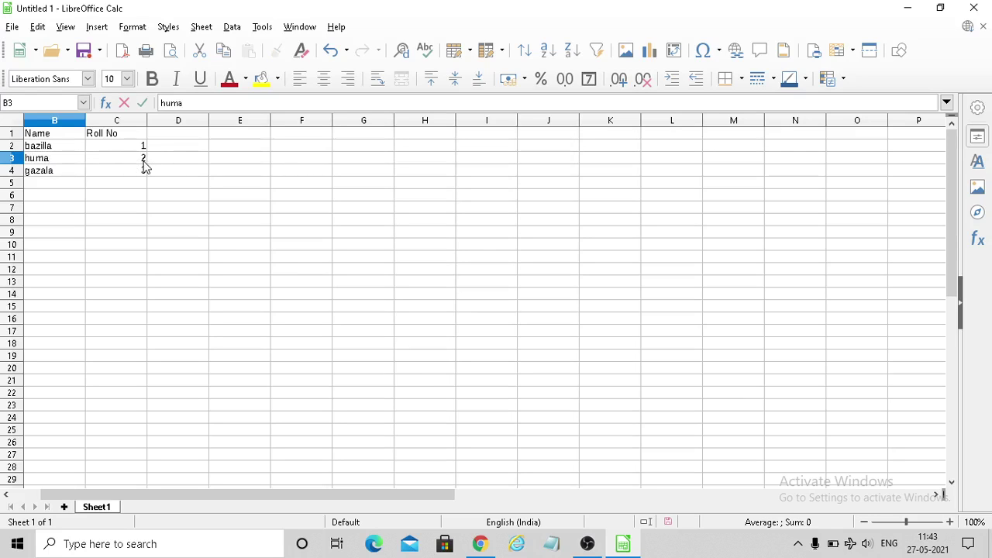
# Step: Add the subject headings english in D1 and maths in E1
pyautogui.click(190, 137)
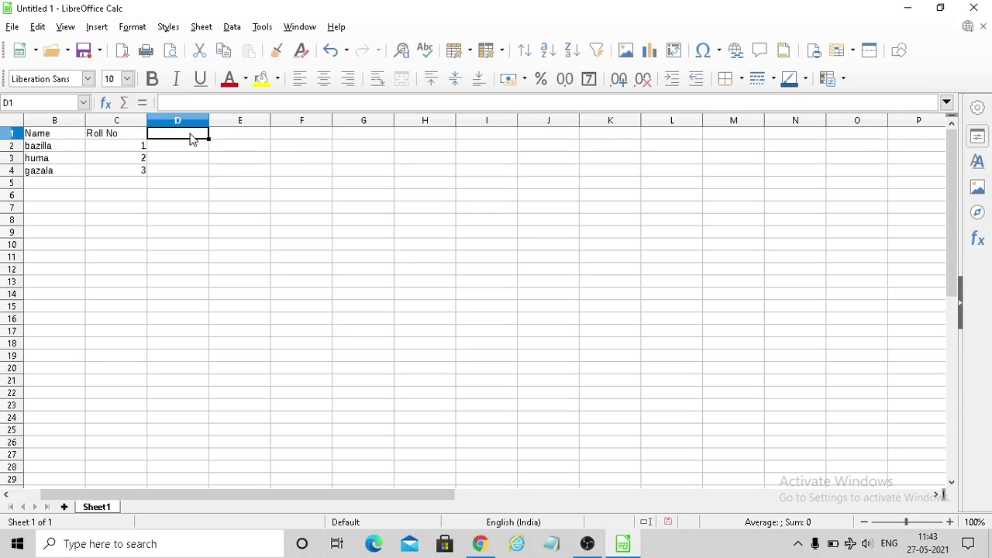
pyautogui.write('english')
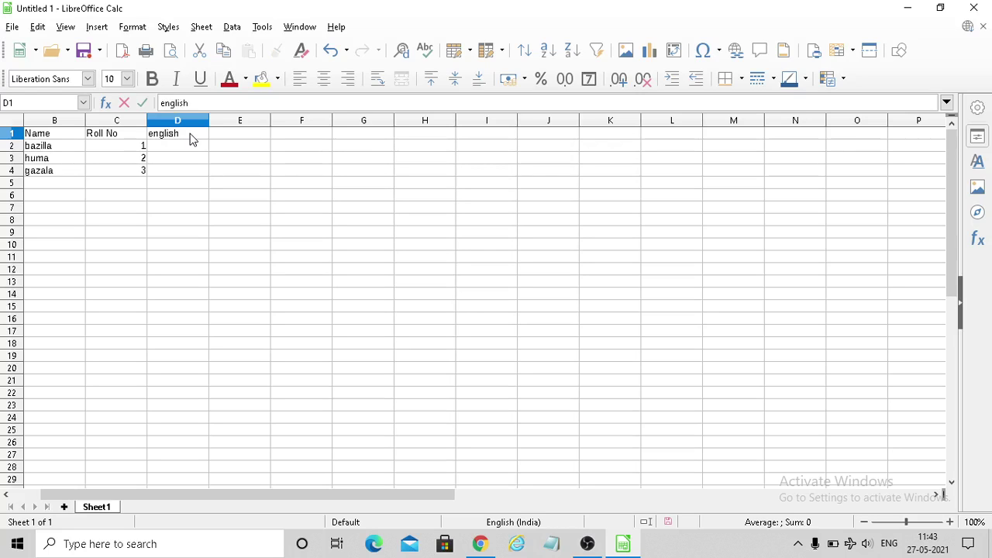
pyautogui.press('Tab')
pyautogui.write('maths')
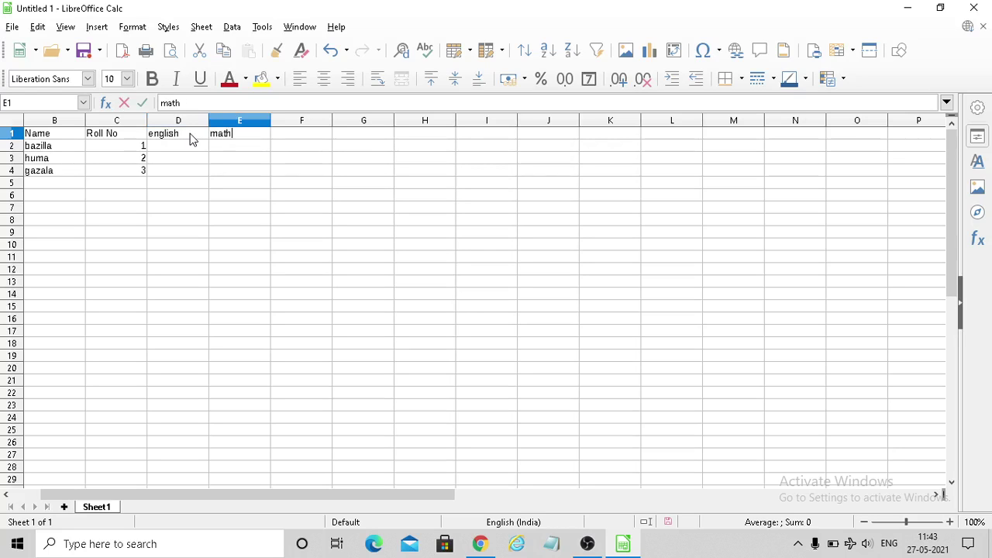
# Step: Enter the english and maths marks in D2:E4: 20 and 15, 14 and 18, 16 and 20
pyautogui.click(185, 151)
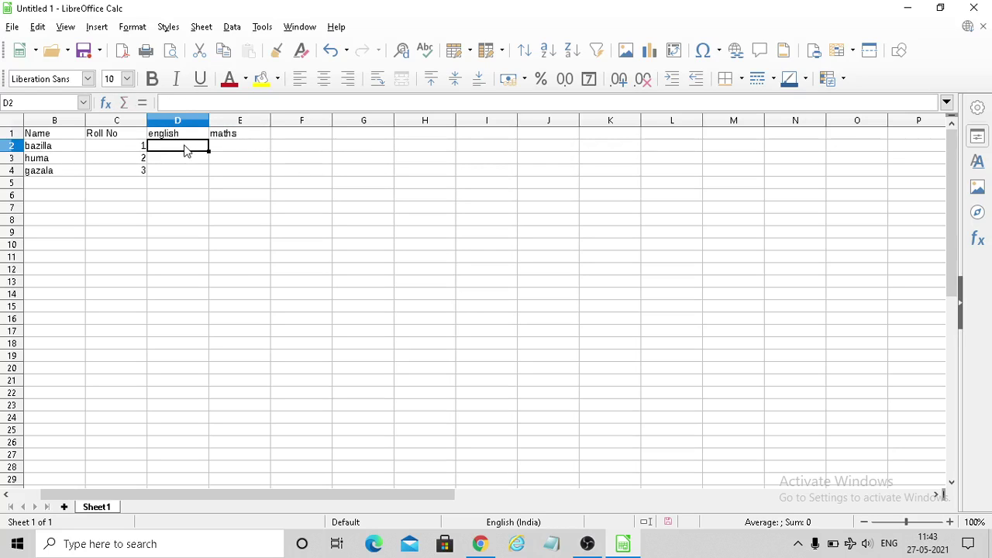
pyautogui.write('20')
pyautogui.click(228, 152)
pyautogui.write('15')
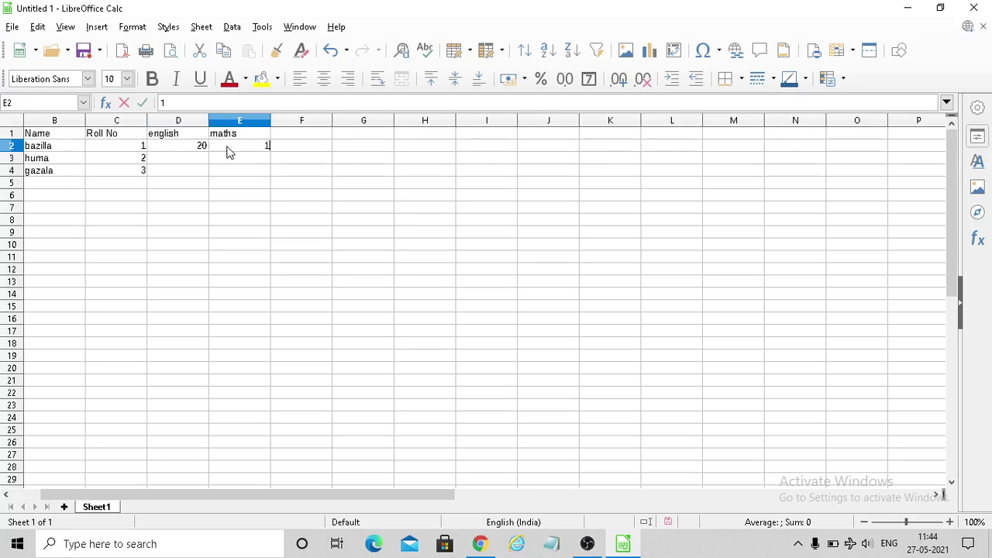
pyautogui.click(195, 162)
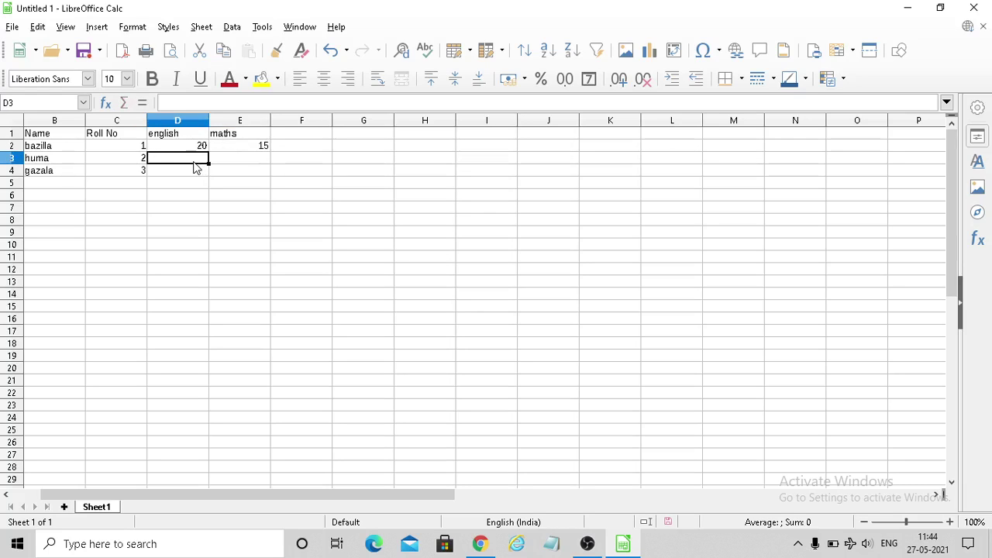
pyautogui.write('14')
pyautogui.press('Tab')
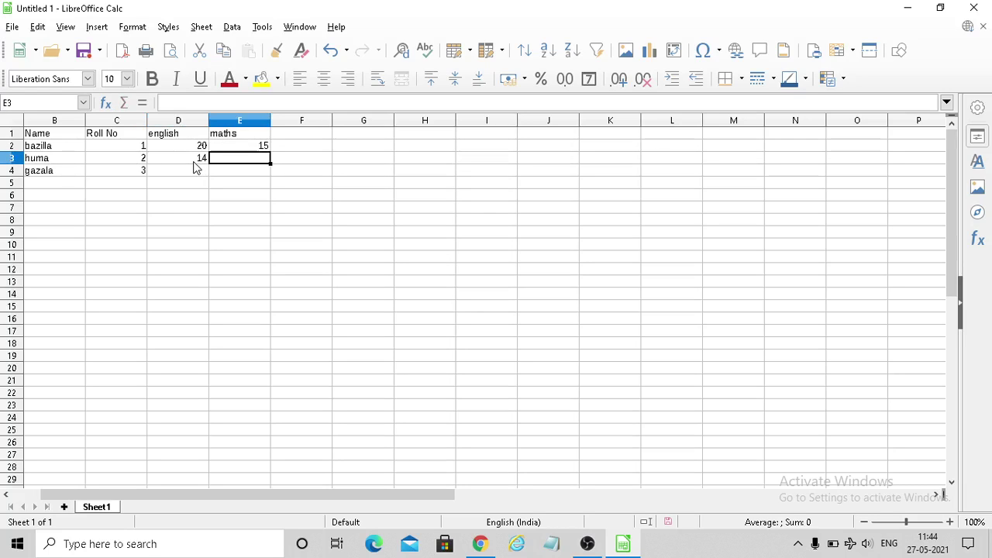
pyautogui.write('18')
pyautogui.press('Return')
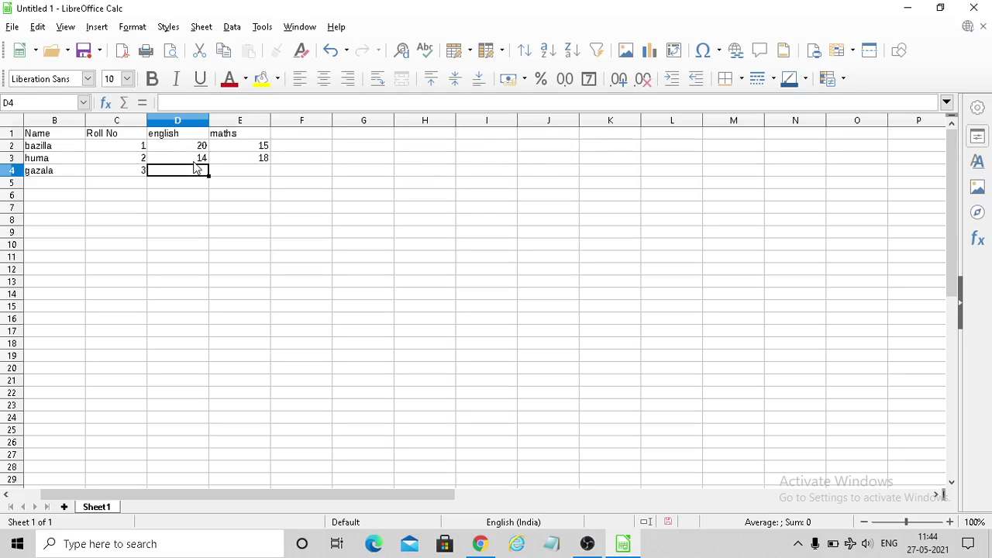
pyautogui.write('16')
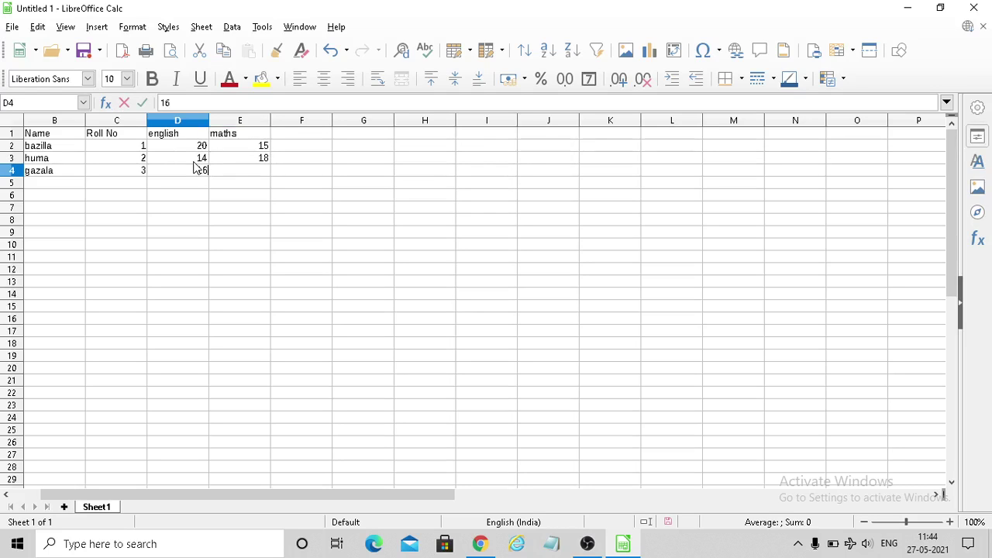
pyautogui.press('Tab')
pyautogui.write('20')
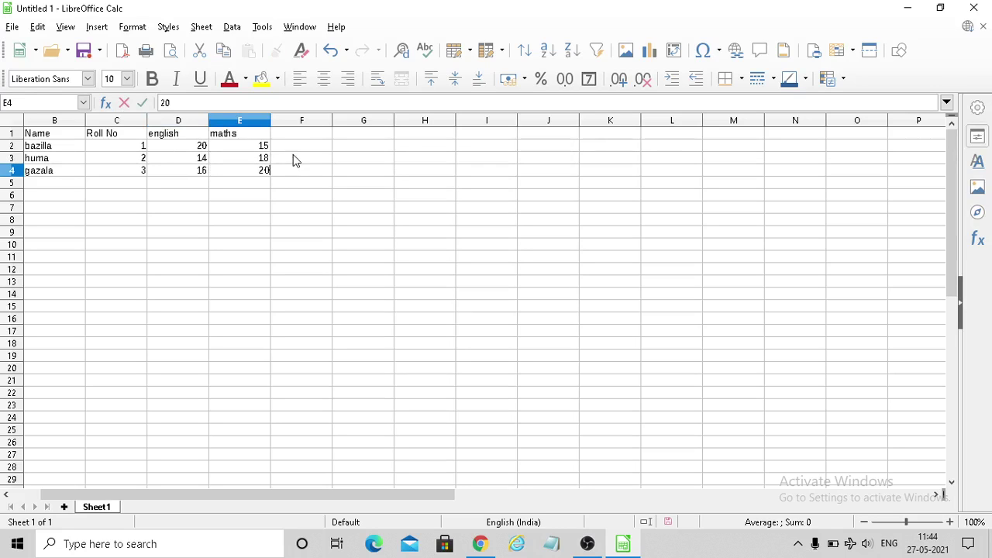
# Step: Add the heading Total in F1 and calculate the first student's total in F2 with =20+15
pyautogui.click(303, 139)
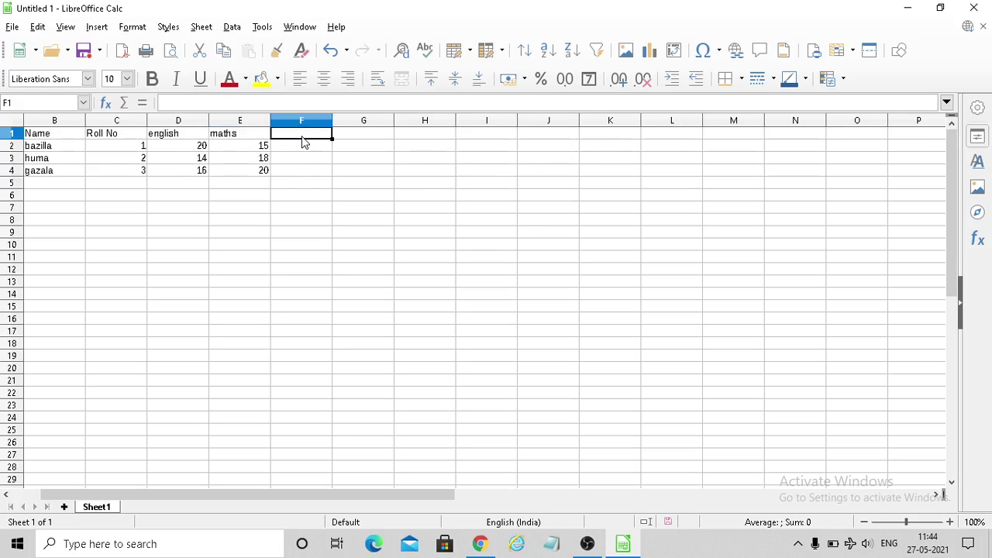
pyautogui.write('Total')
pyautogui.click(310, 151)
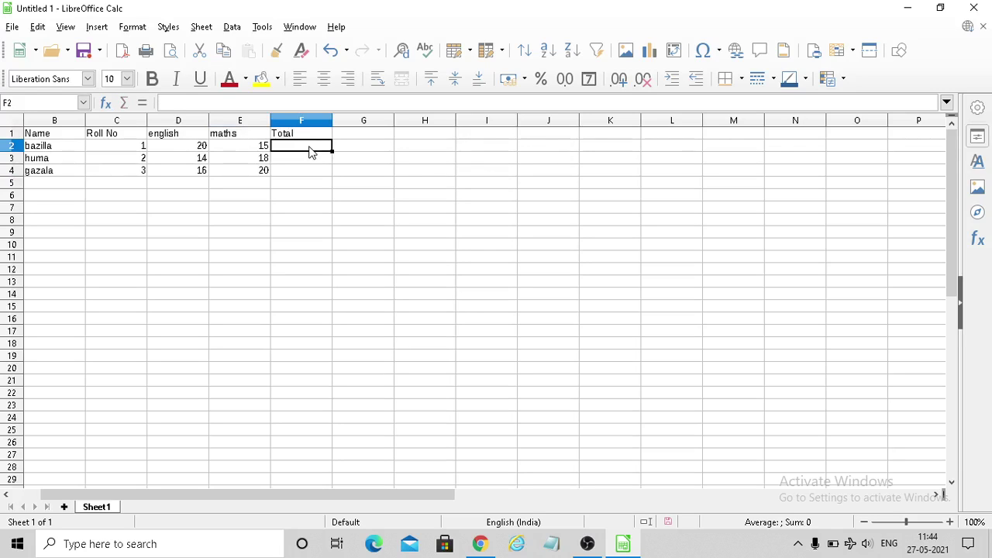
pyautogui.doubleClick(311, 152)
pyautogui.write('=')
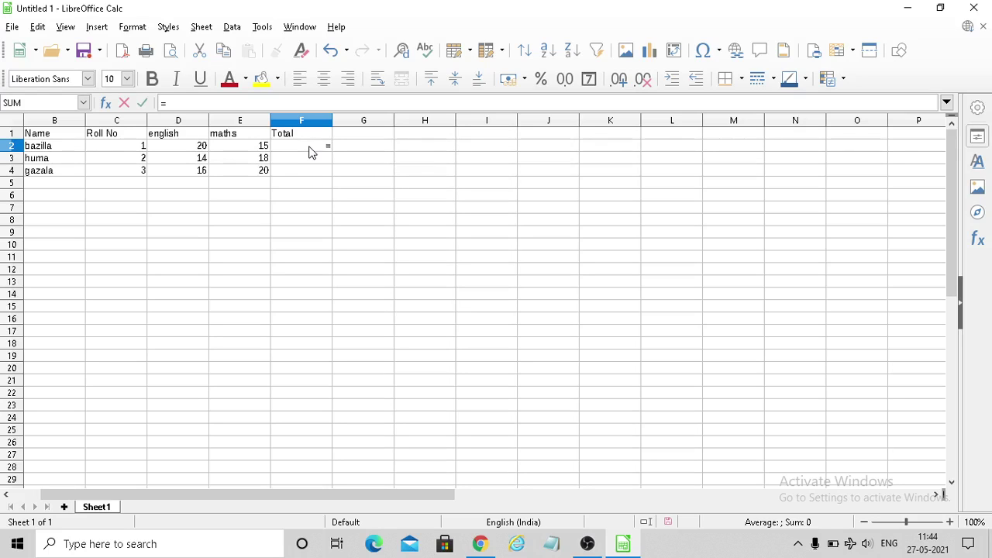
pyautogui.write('20+15')
pyautogui.press('Return')
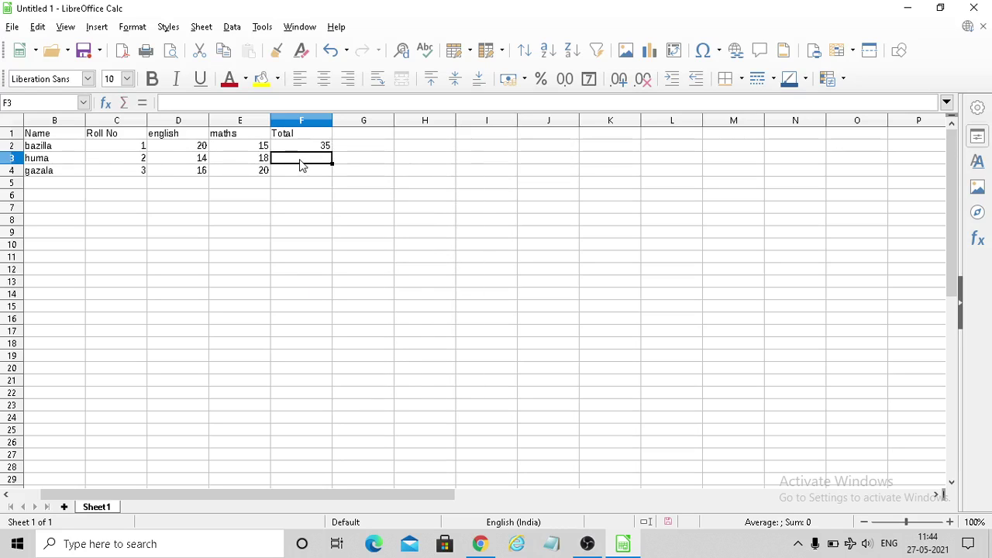
# Step: Calculate the second student's total in F3 with =14+18
pyautogui.write('=')
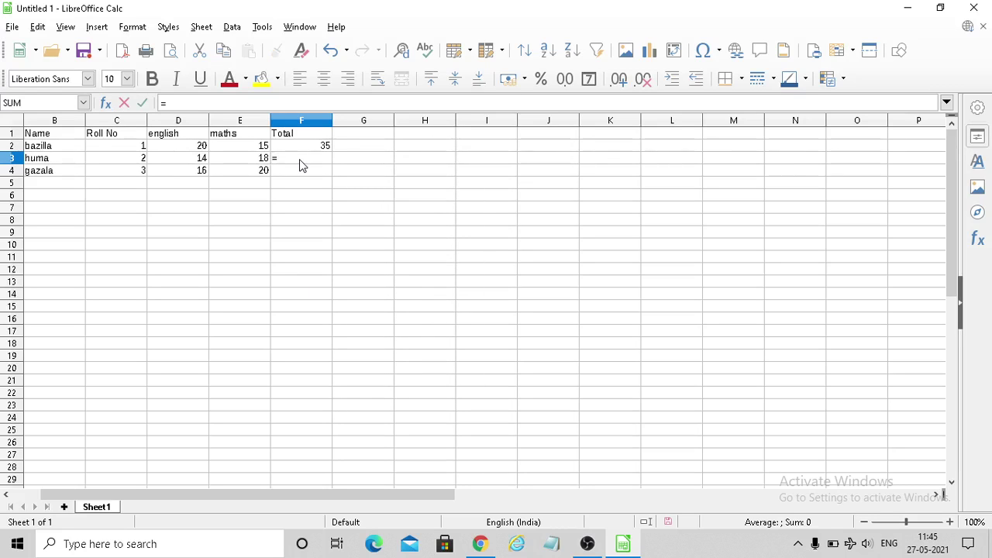
pyautogui.write('14+18')
pyautogui.press('Return')
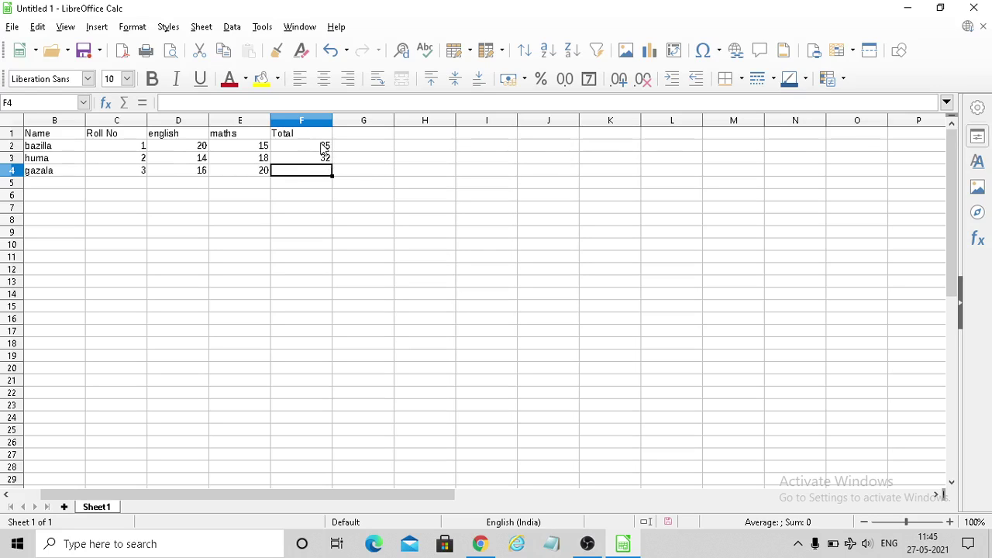
# Step: Change the first student's english mark in D2 to 34 and check the total in F2
pyautogui.click(324, 149)
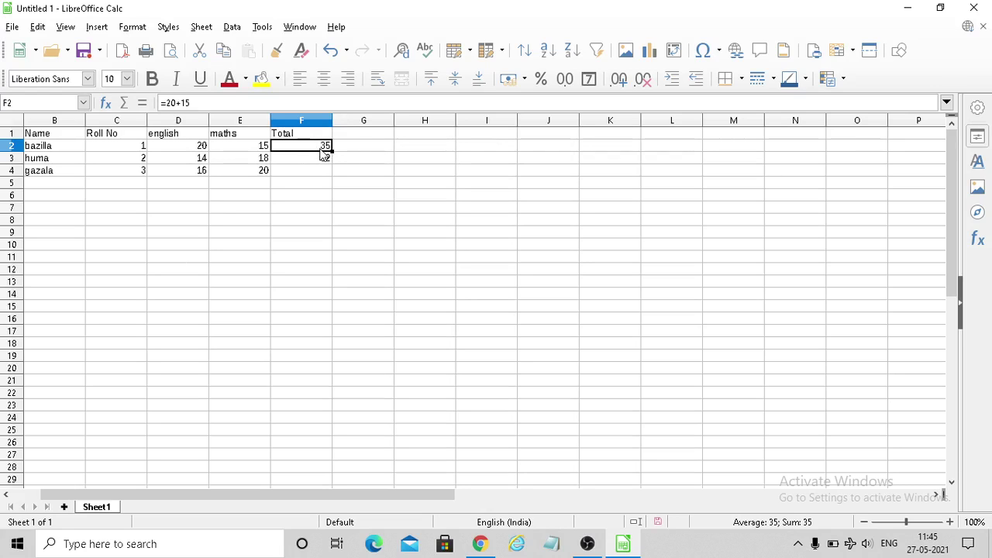
pyautogui.click(198, 148)
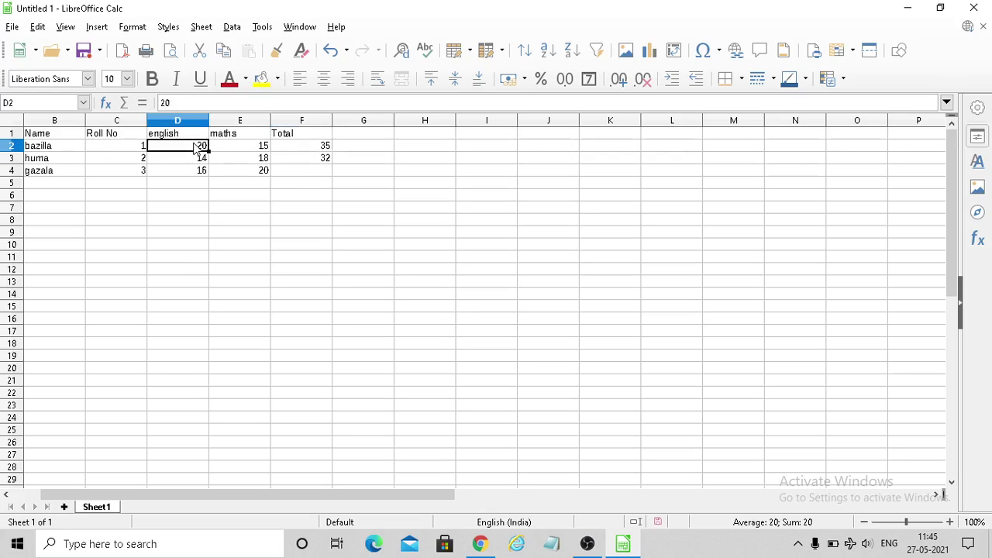
pyautogui.write('34')
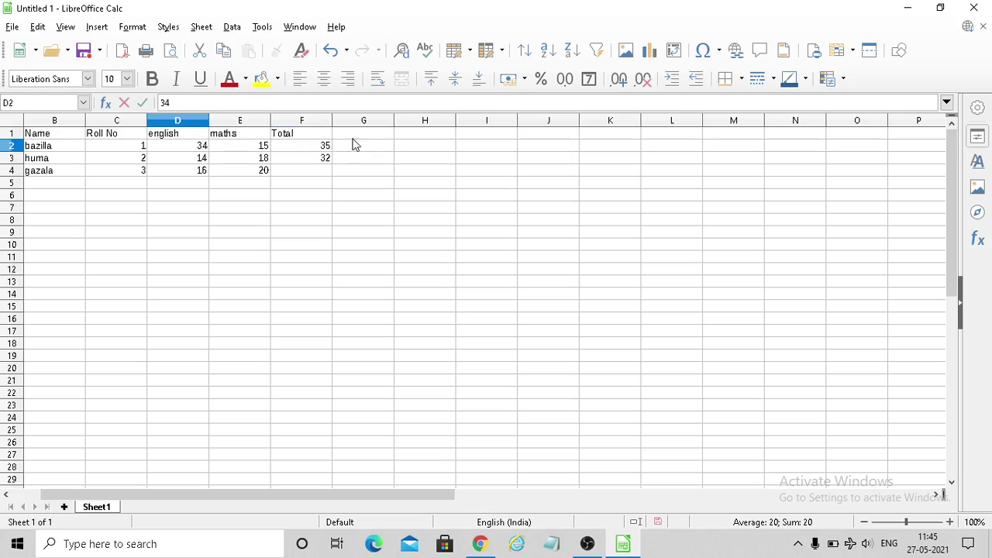
pyautogui.click(323, 147)
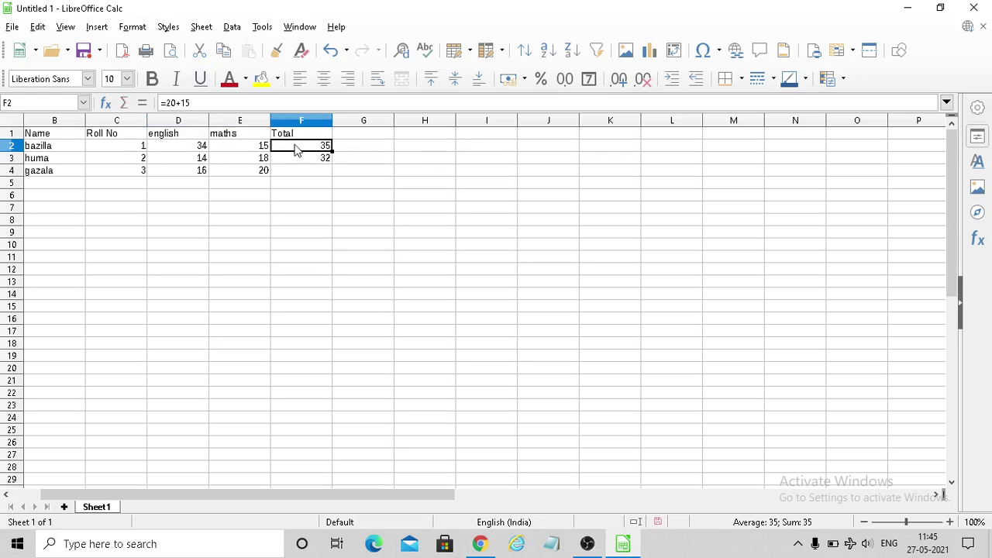
pyautogui.click(177, 103)
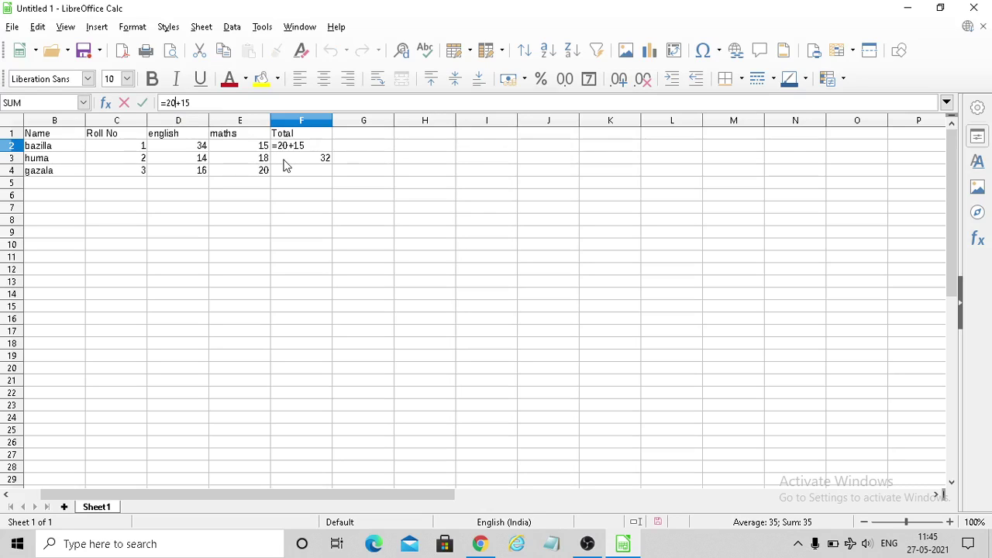
pyautogui.click(367, 139)
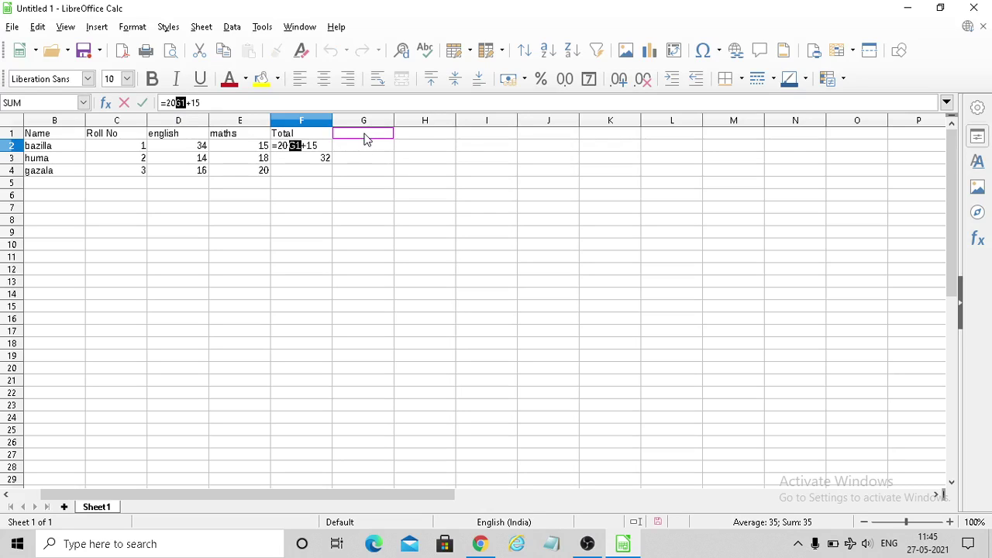
pyautogui.click(343, 195)
pyautogui.write('G')
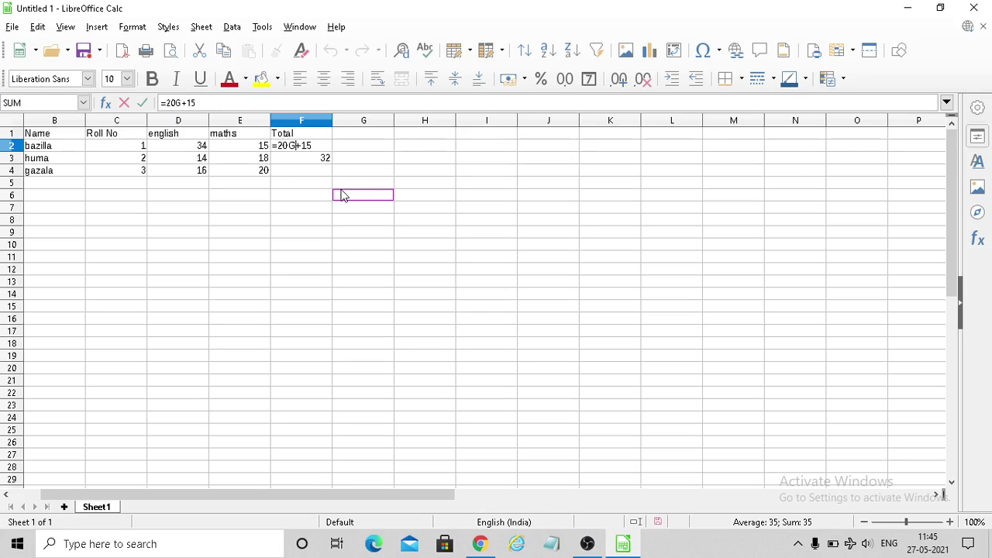
pyautogui.press('BackSpace')
pyautogui.click(142, 102)
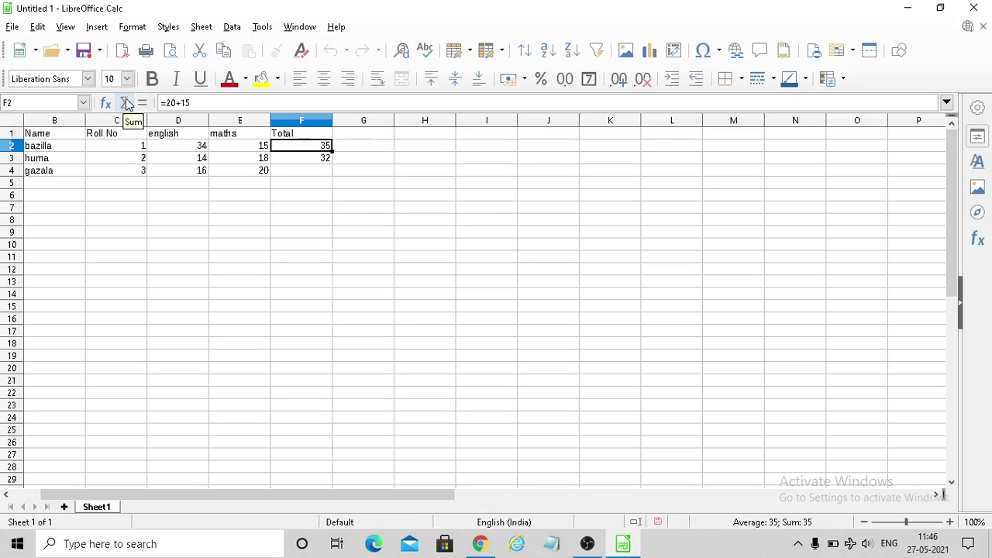
# Step: Add a second total column by entering the heading total in G1
pyautogui.click(368, 137)
pyautogui.click(368, 148)
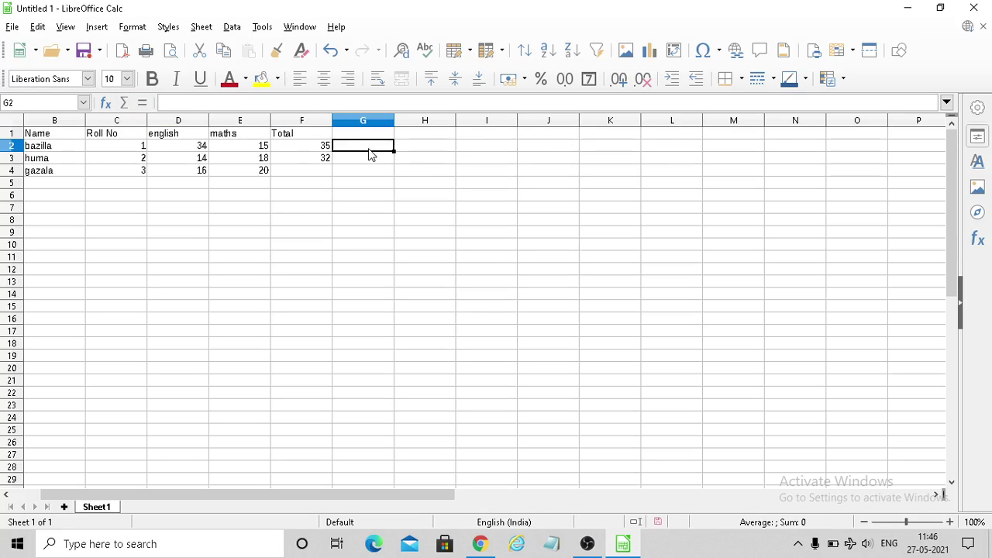
pyautogui.press('Up')
pyautogui.write('t')
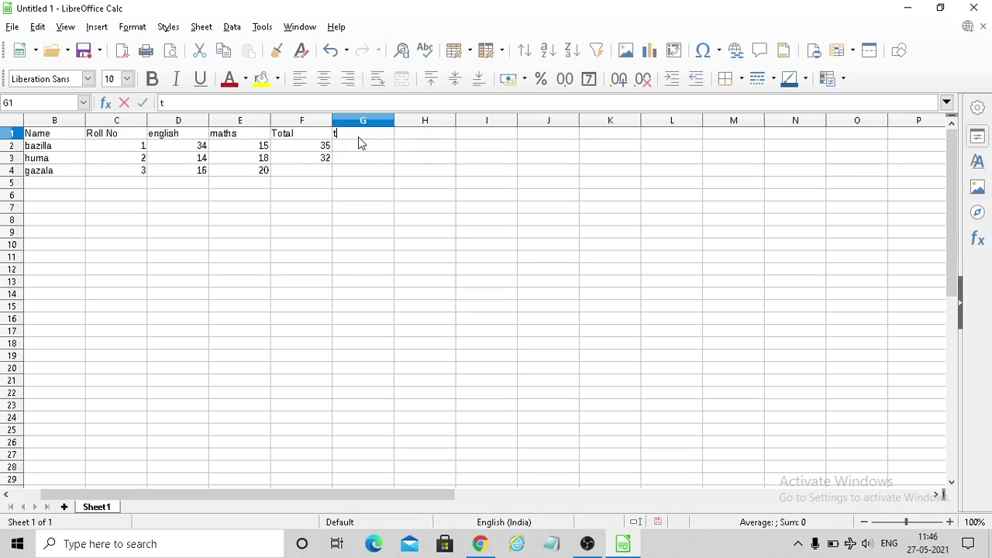
pyautogui.write('otal')
pyautogui.press('Return')
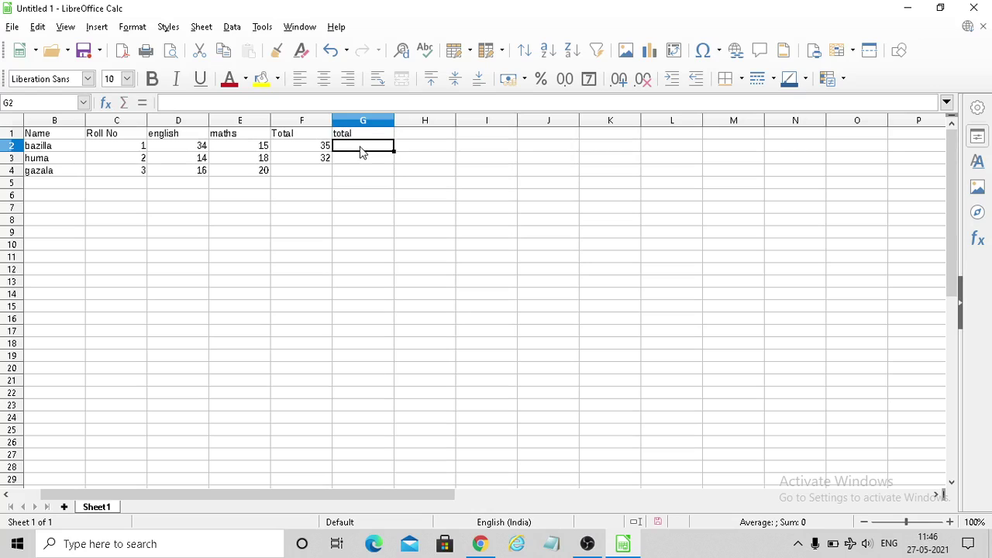
# Step: Calculate the first student's total in G2 using cell references with =D2+E2
pyautogui.write('=')
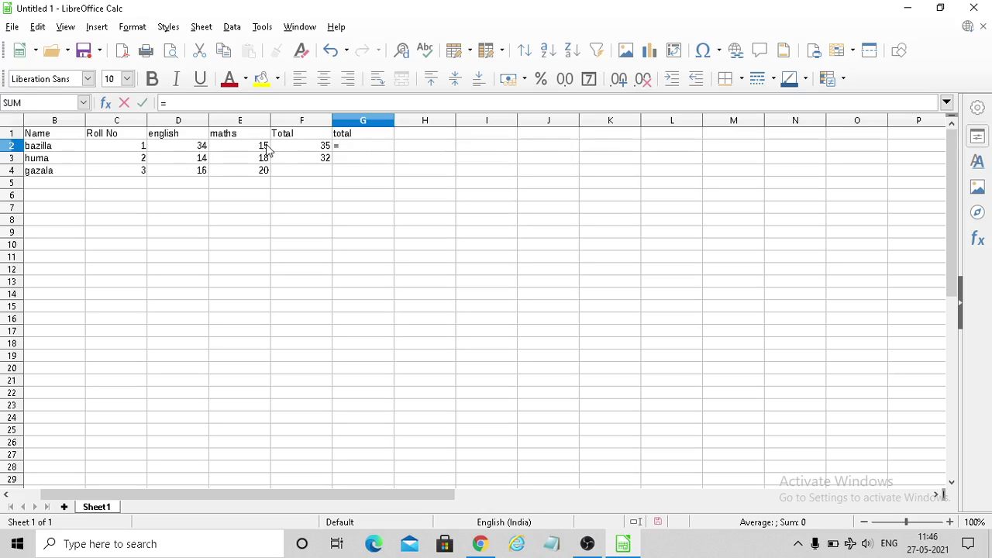
pyautogui.click(186, 153)
pyautogui.write('+')
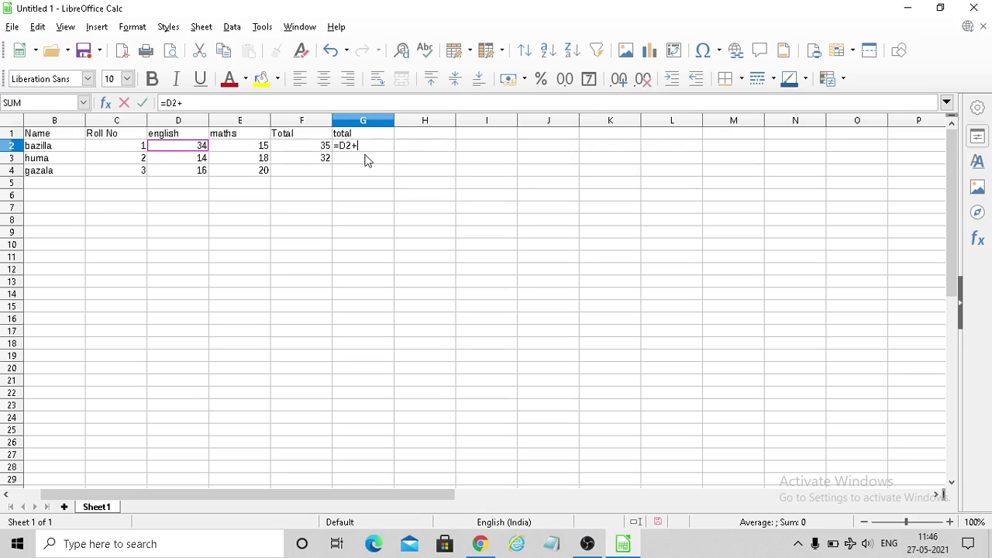
pyautogui.click(252, 148)
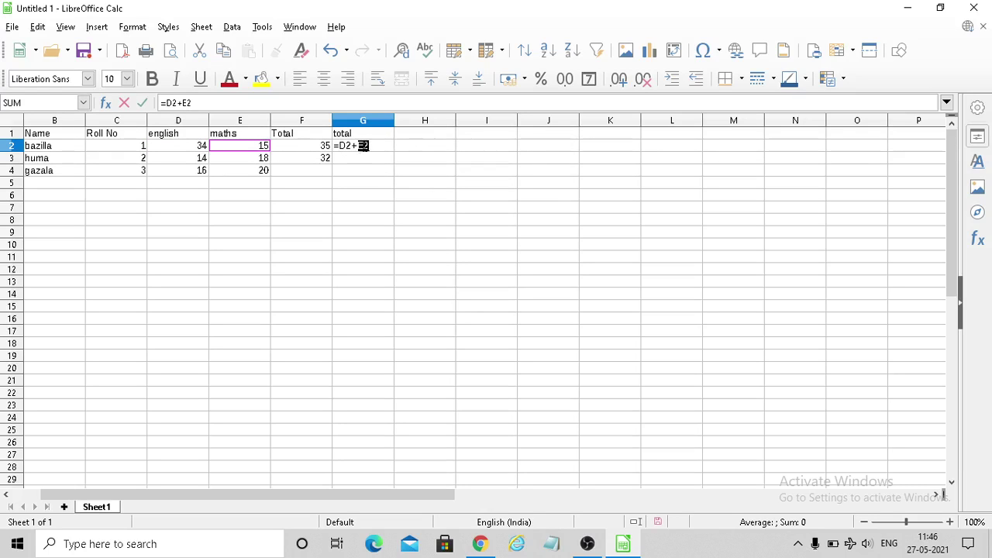
pyautogui.press('Return')
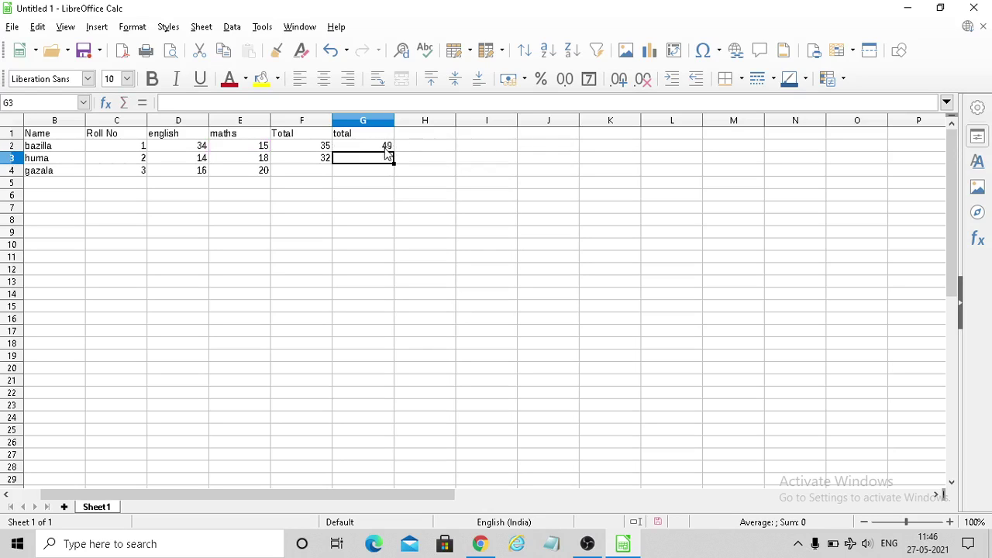
# Step: Clear all contents of the old Total column F
pyautogui.click(311, 120)
pyautogui.press('Delete')
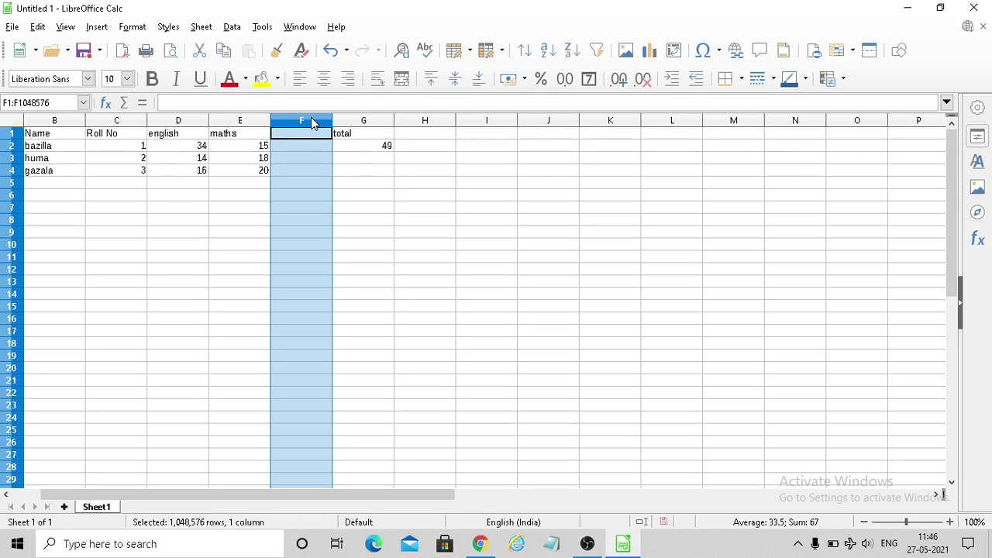
pyautogui.click(360, 161)
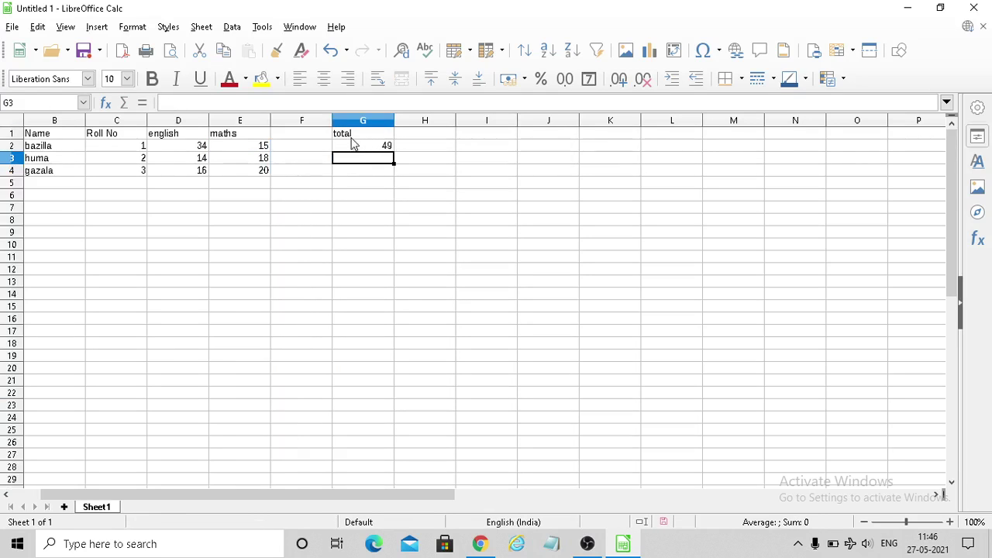
# Step: Review the formula in G2, set the first student's maths mark in E2 to 16, and recheck the total
pyautogui.click(367, 149)
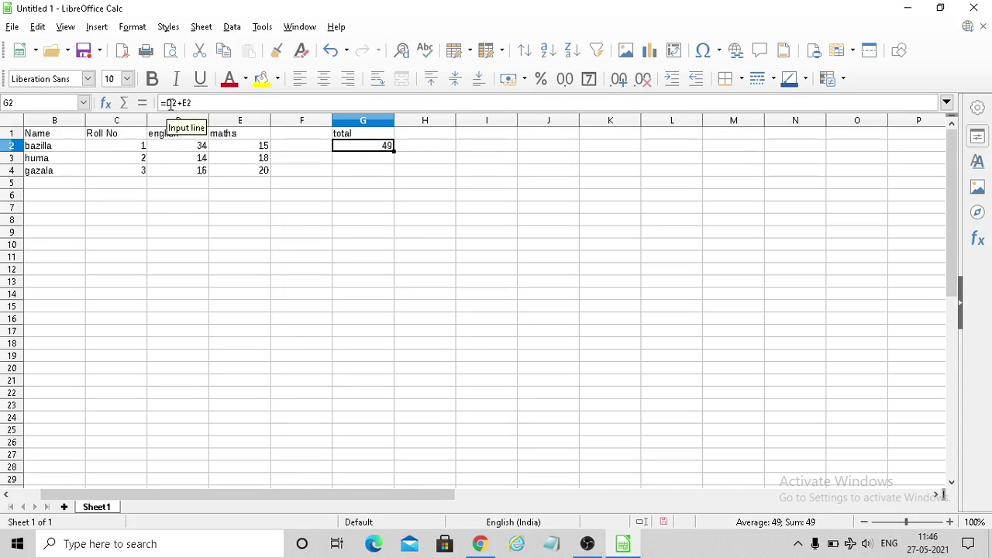
pyautogui.click(264, 149)
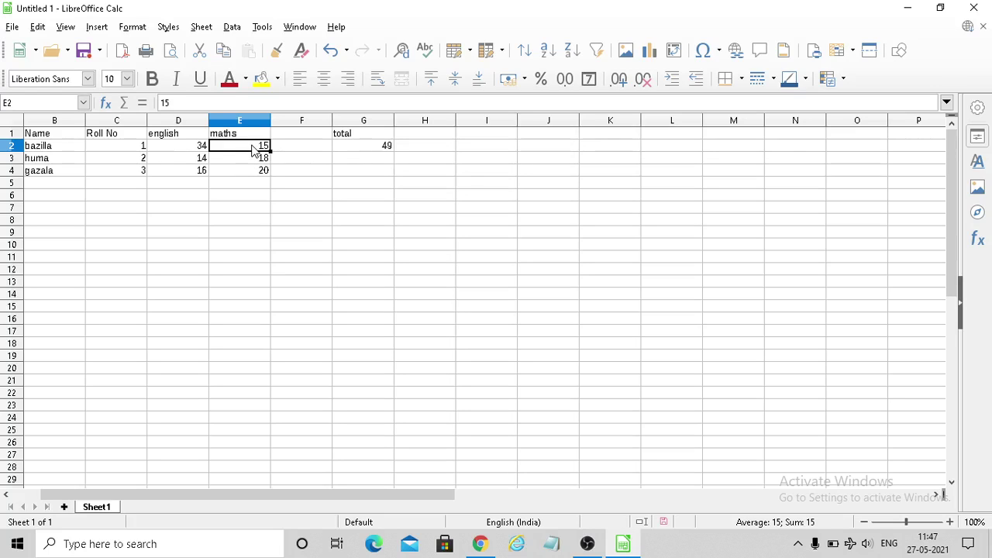
pyautogui.write('16')
pyautogui.press('Return')
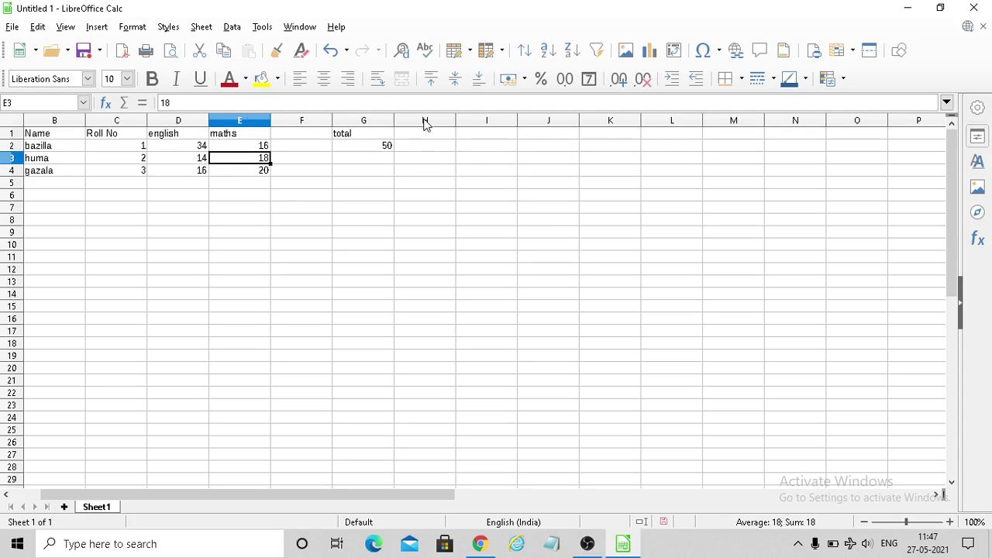
pyautogui.click(363, 148)
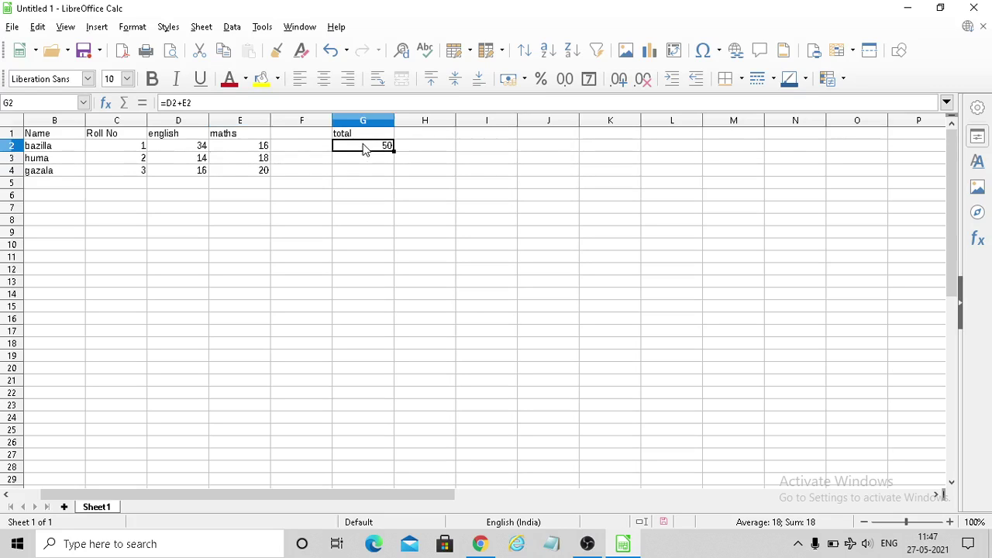
pyautogui.click(186, 163)
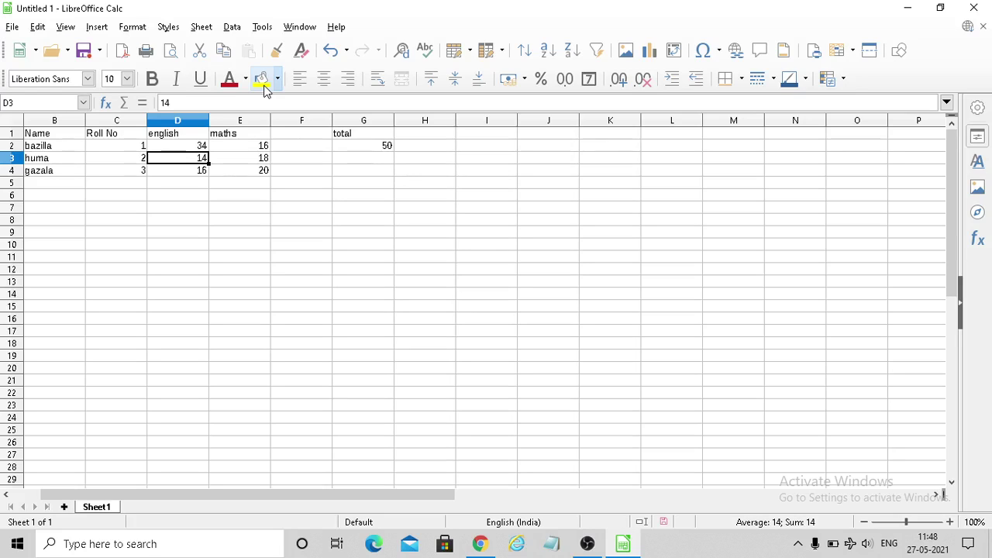
pyautogui.hotkey('ctrl', 's')
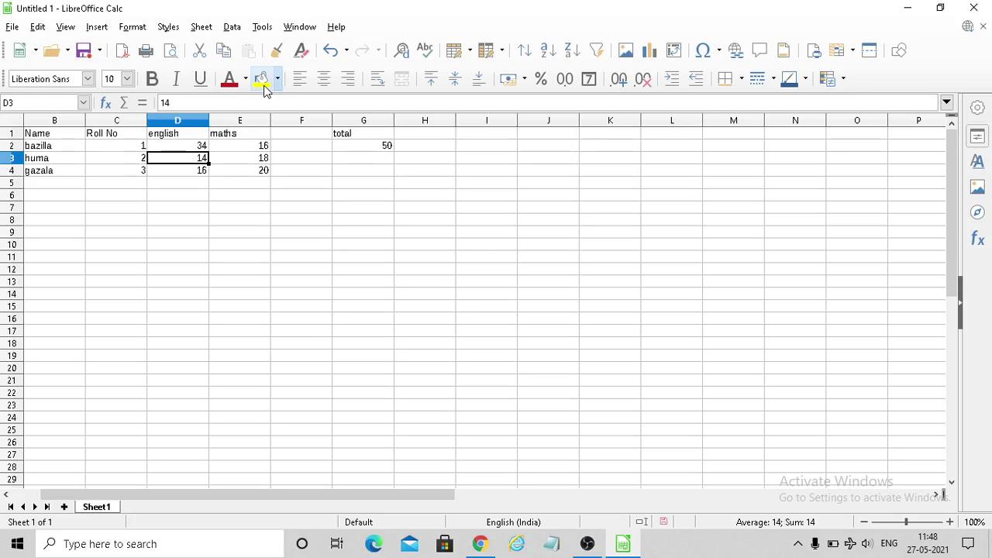
pyautogui.click(385, 148)
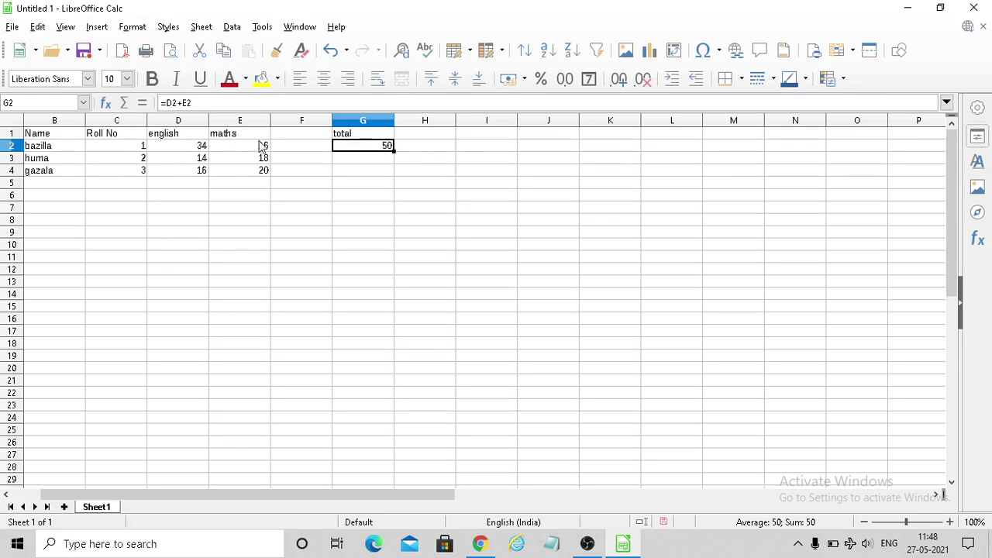
pyautogui.click(367, 161)
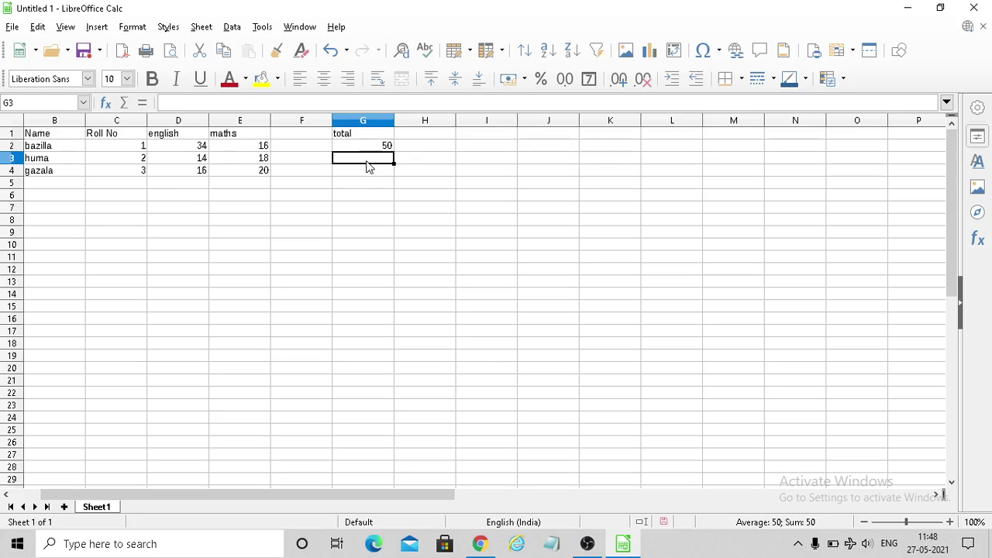
pyautogui.click(367, 172)
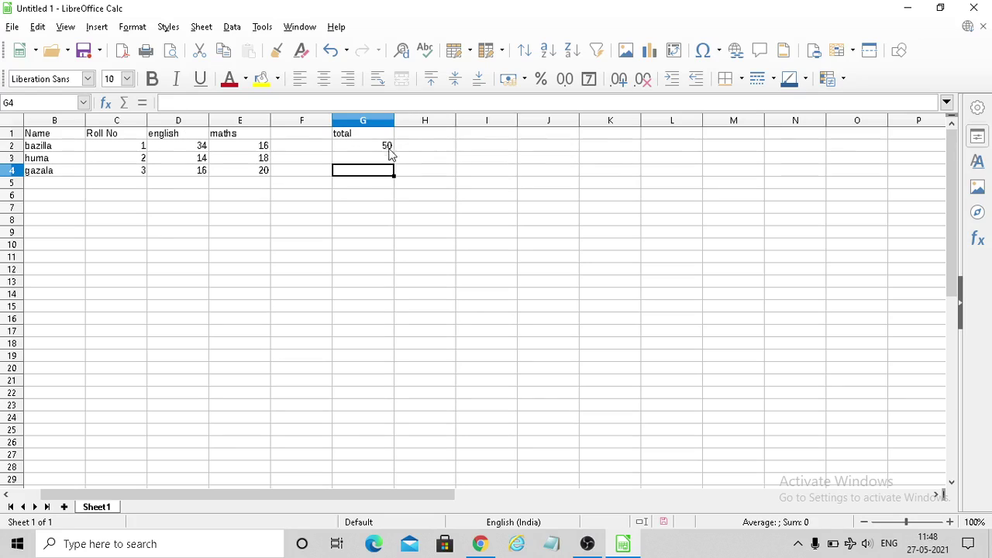
pyautogui.click(379, 162)
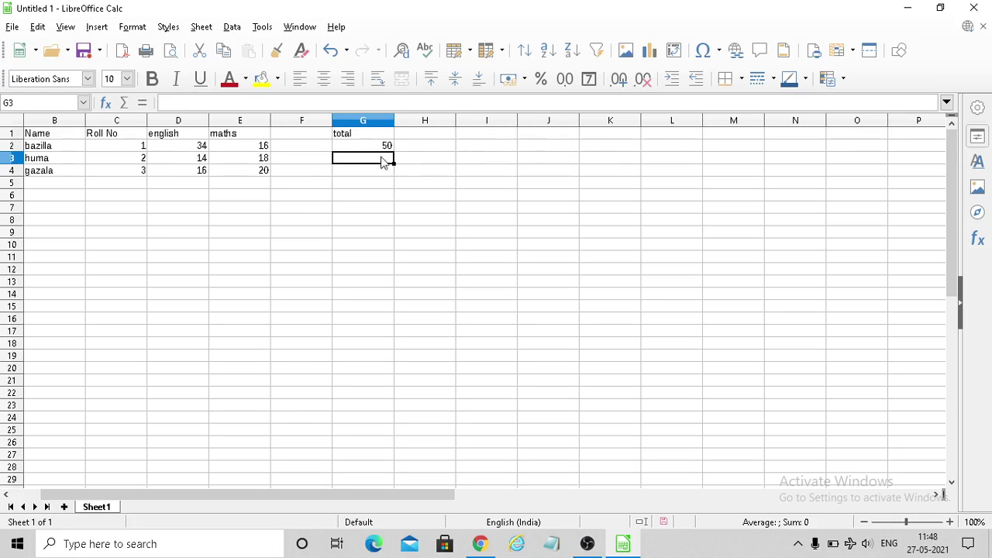
# Step: Fill the total formula from G2 down to G4 for the remaining students
pyautogui.click(389, 147)
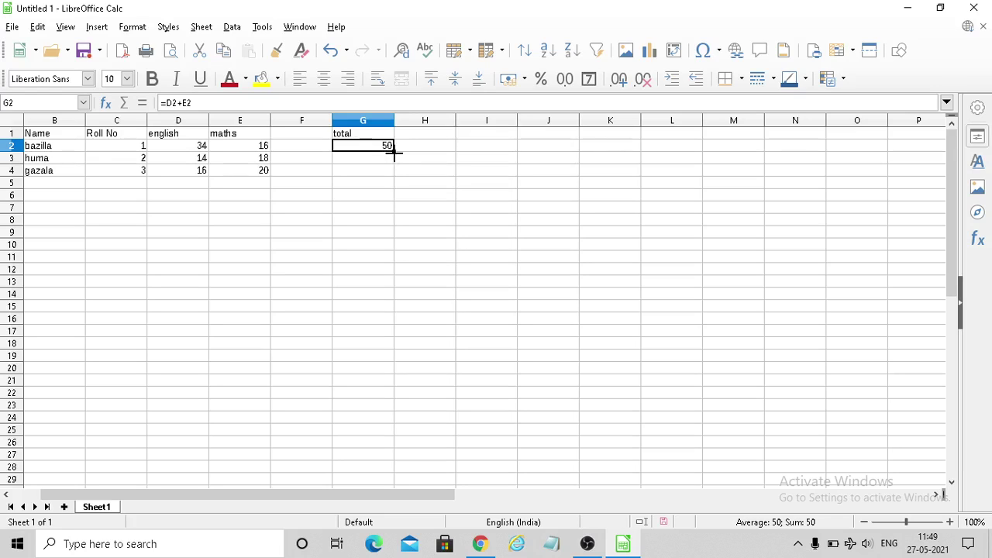
pyautogui.moveTo(393, 153); pyautogui.dragTo(394, 183)
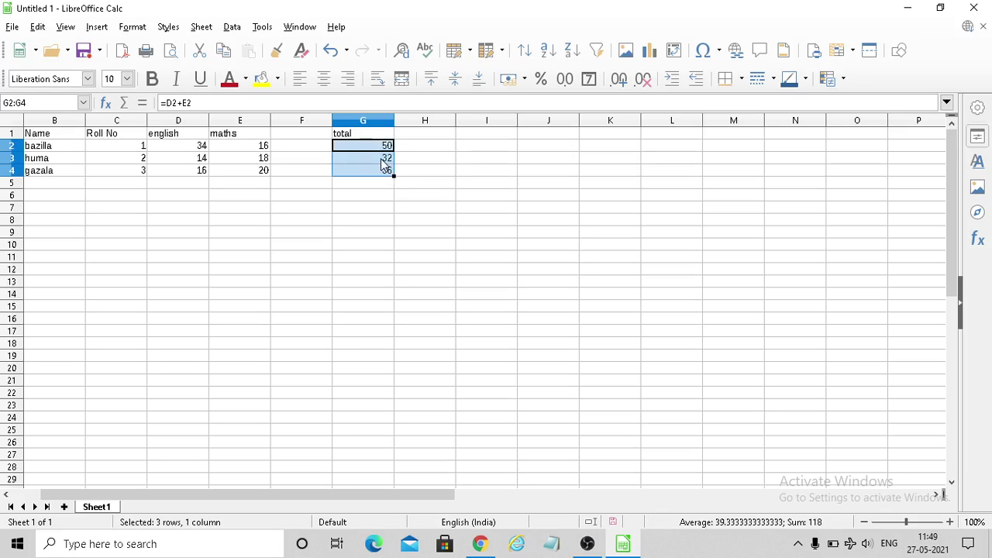
pyautogui.click(373, 195)
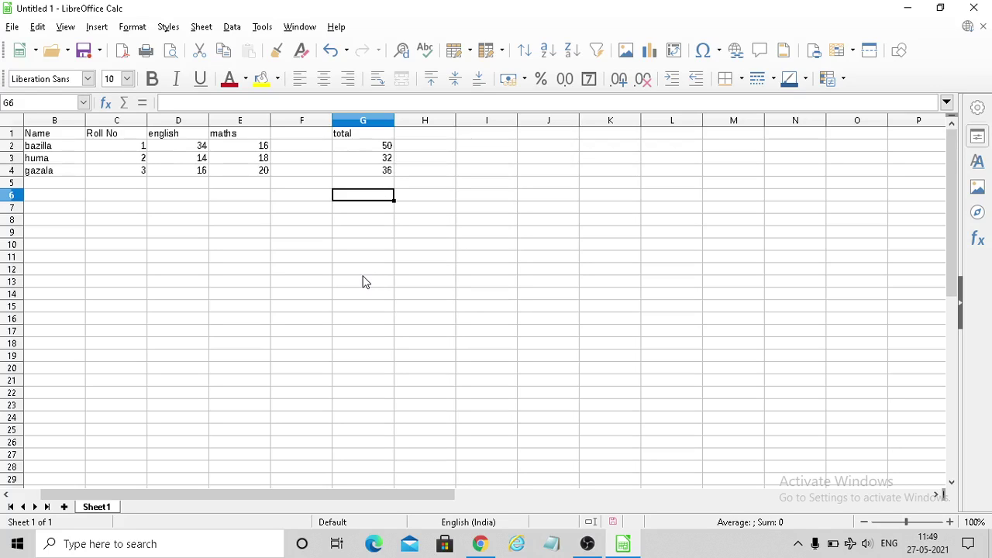
# Step: Inspect the total formulas in G2 and G3 and the marks in D3 and E3 that the second one references
pyautogui.click(385, 147)
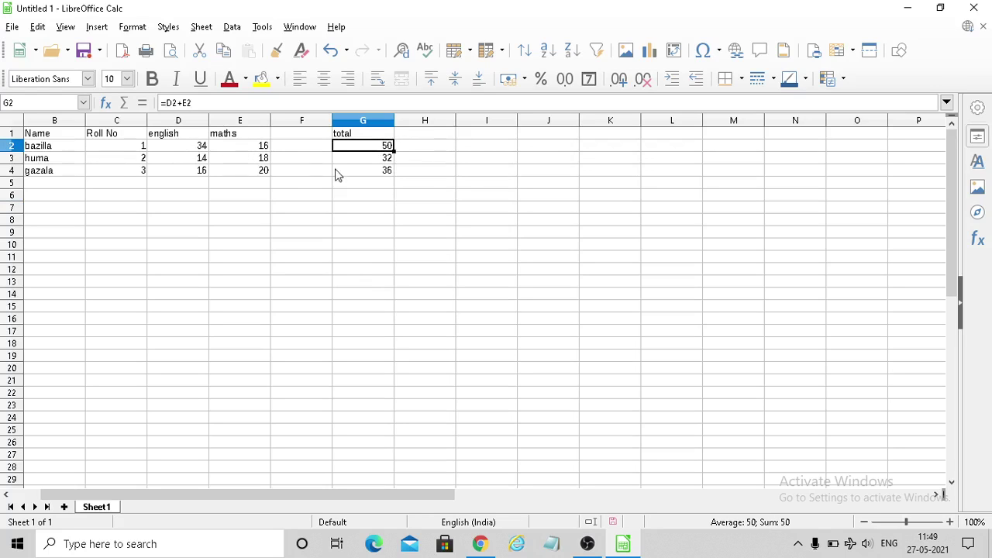
pyautogui.click(369, 162)
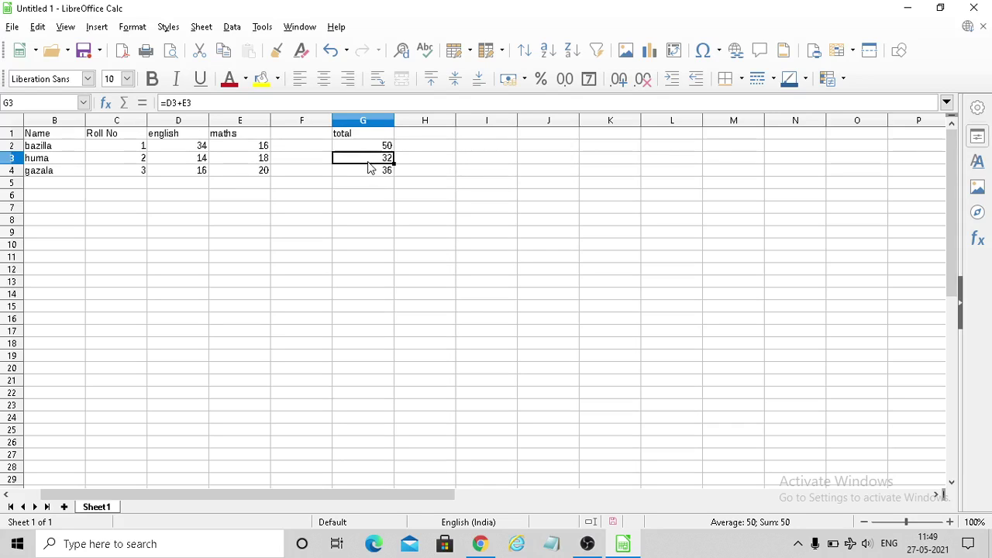
pyautogui.click(184, 159)
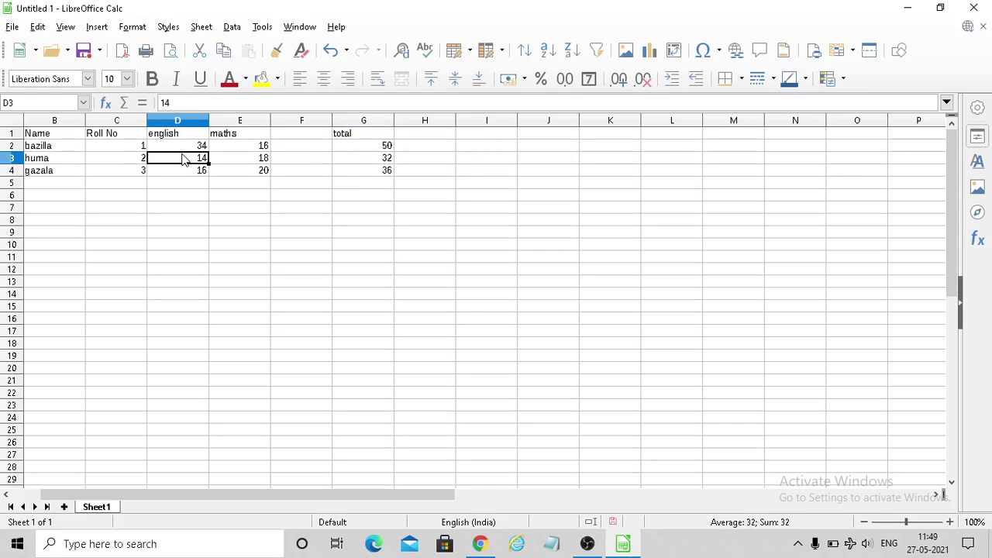
pyautogui.click(243, 161)
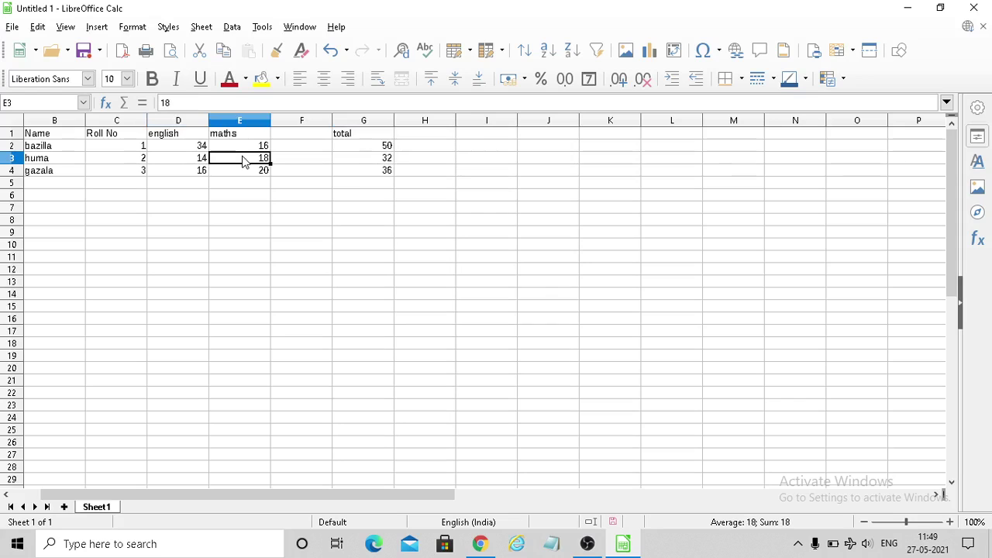
pyautogui.click(384, 159)
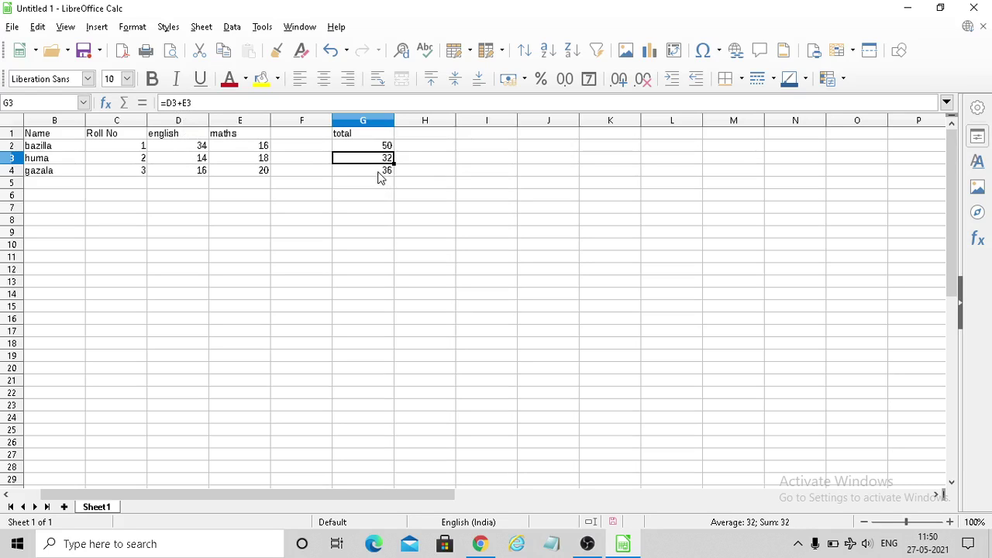
# Step: Inspect the total formulas in G4 and G2
pyautogui.click(380, 177)
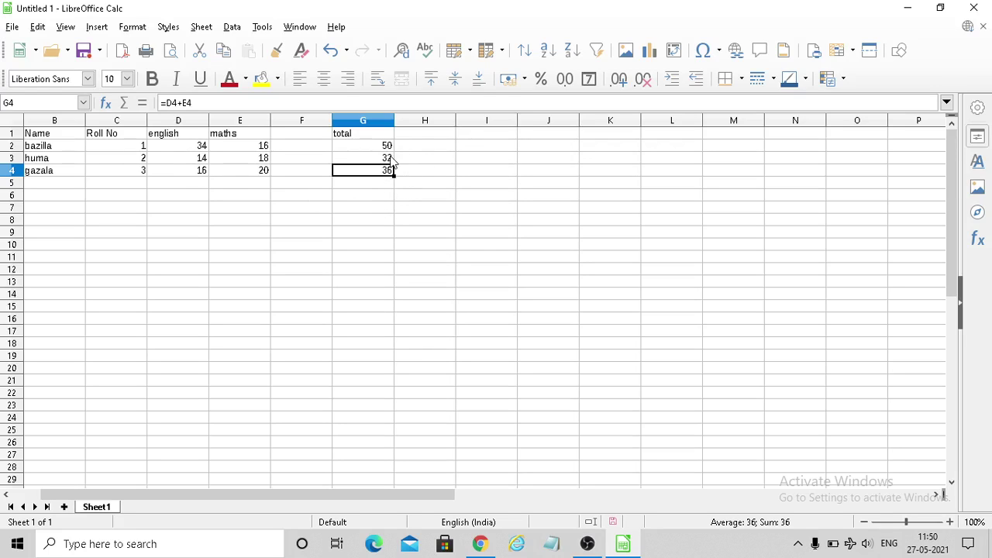
pyautogui.click(431, 149)
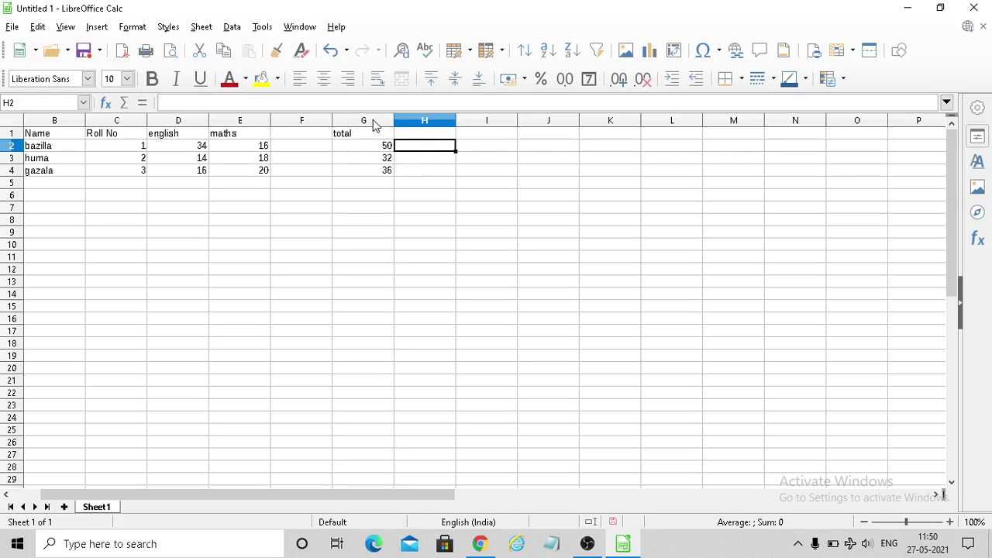
pyautogui.click(382, 150)
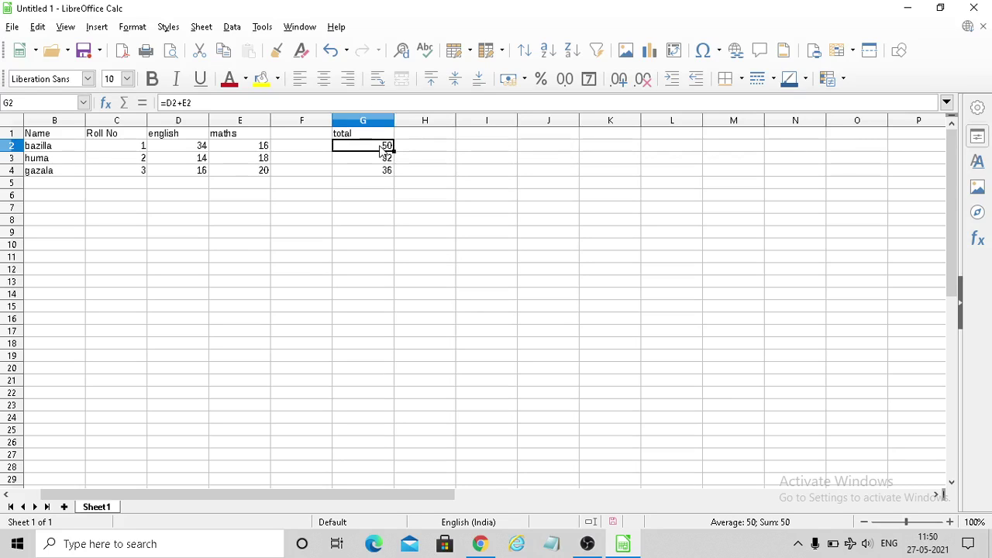
# Step: Enter the formula =G2-2 in H2 to subtract 2 from the first student's total
pyautogui.click(411, 150)
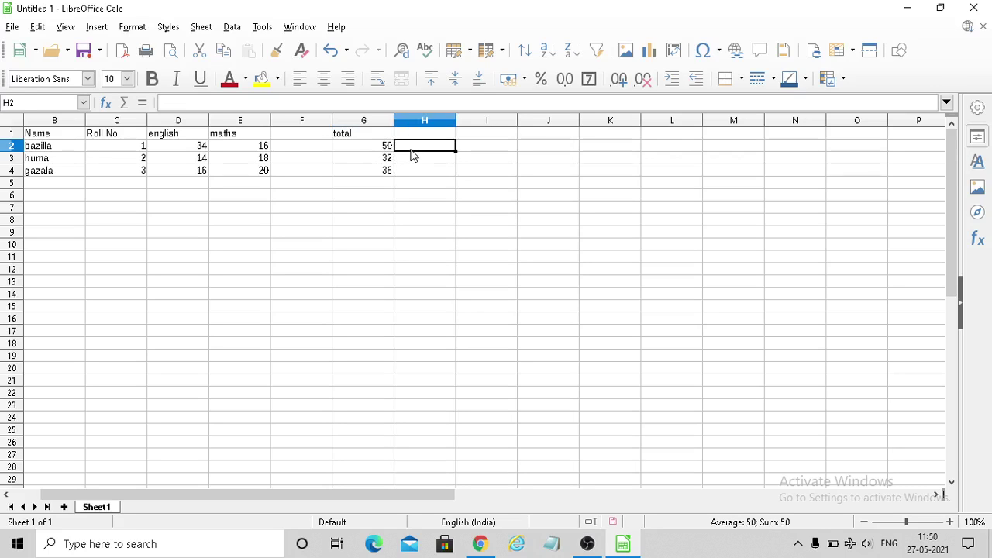
pyautogui.write('=')
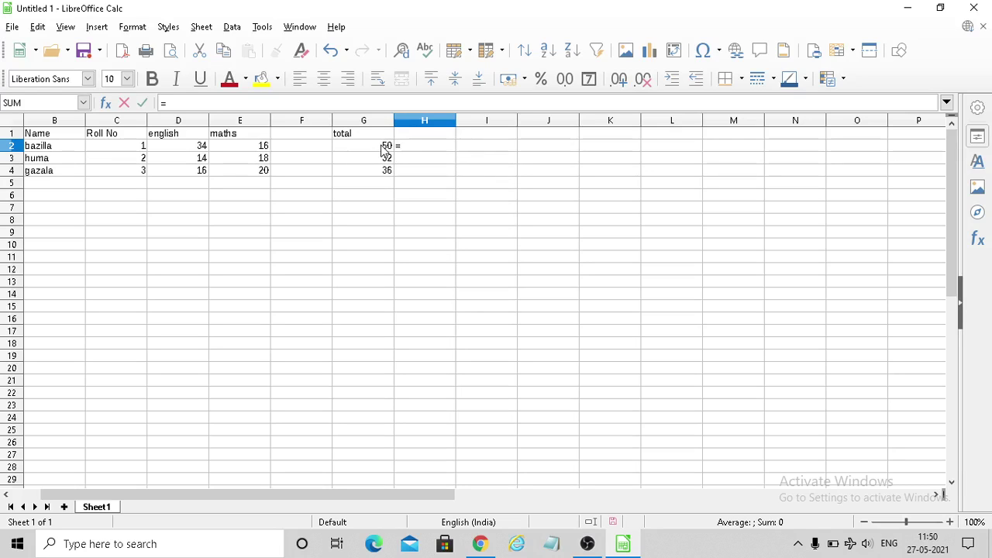
pyautogui.click(376, 150)
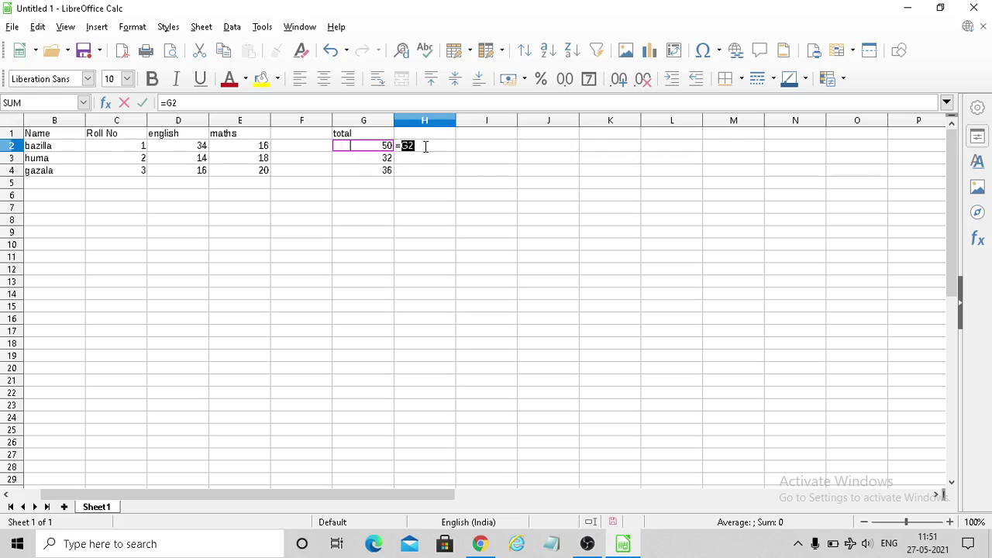
pyautogui.click(425, 145)
pyautogui.write('-2')
pyautogui.press('Return')
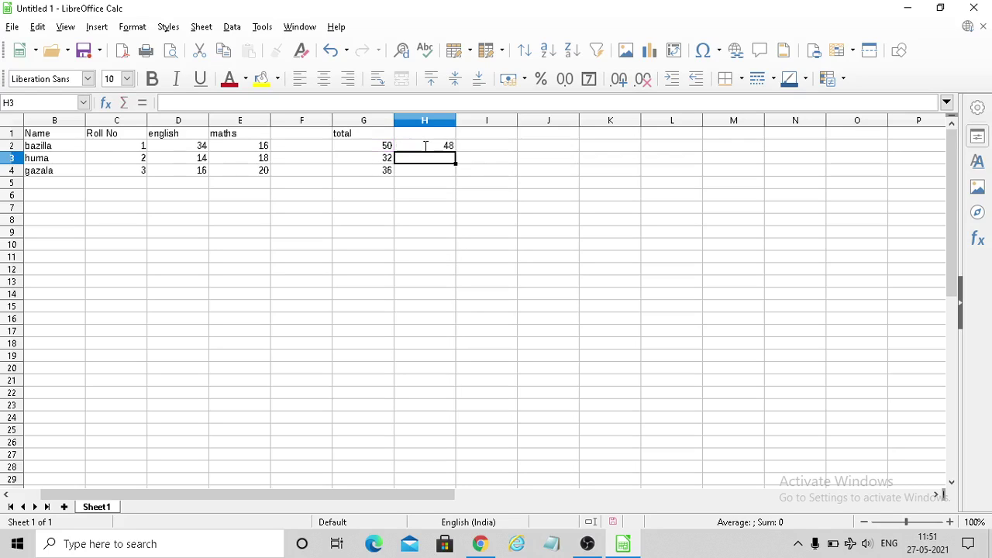
# Step: Fill the subtraction formula from H2 down to H4 and check the copied formulas against the totals in G3 and G4
pyautogui.click(452, 147)
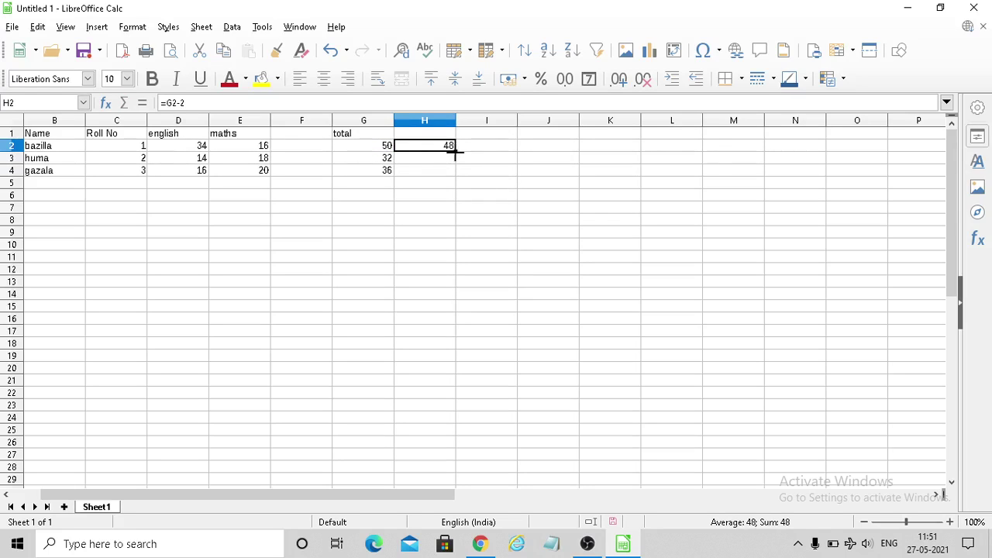
pyautogui.moveTo(457, 153); pyautogui.dragTo(454, 174)
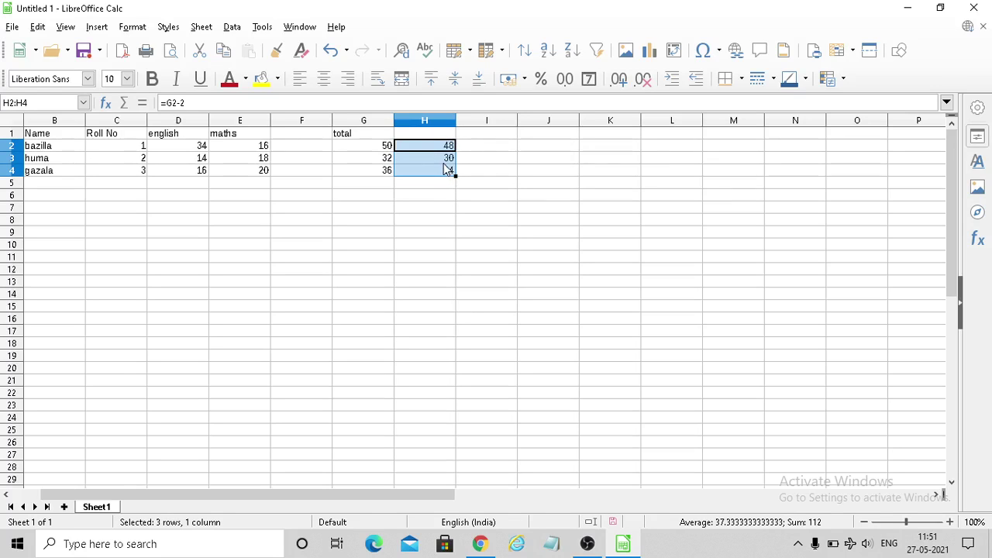
pyautogui.click(449, 160)
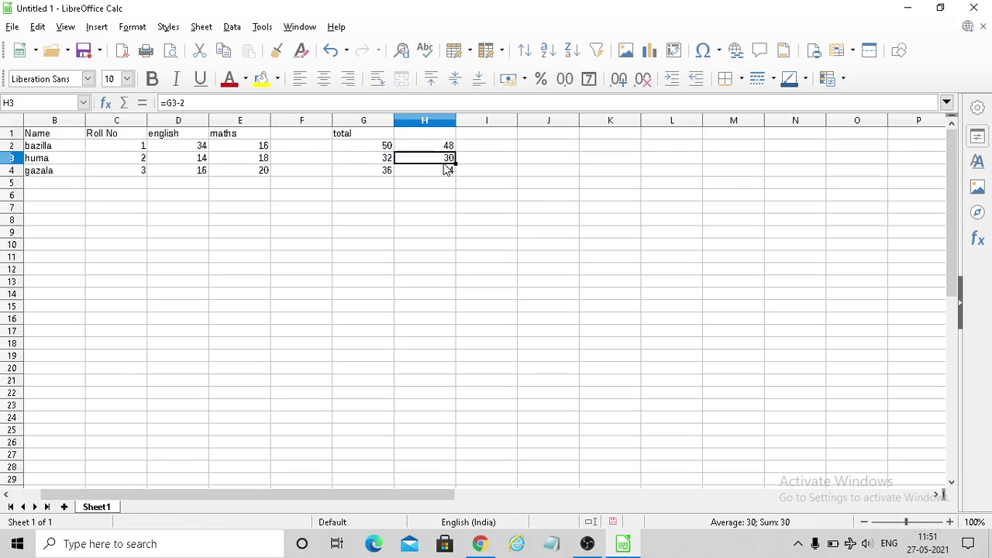
pyautogui.click(386, 160)
pyautogui.click(440, 161)
pyautogui.click(392, 176)
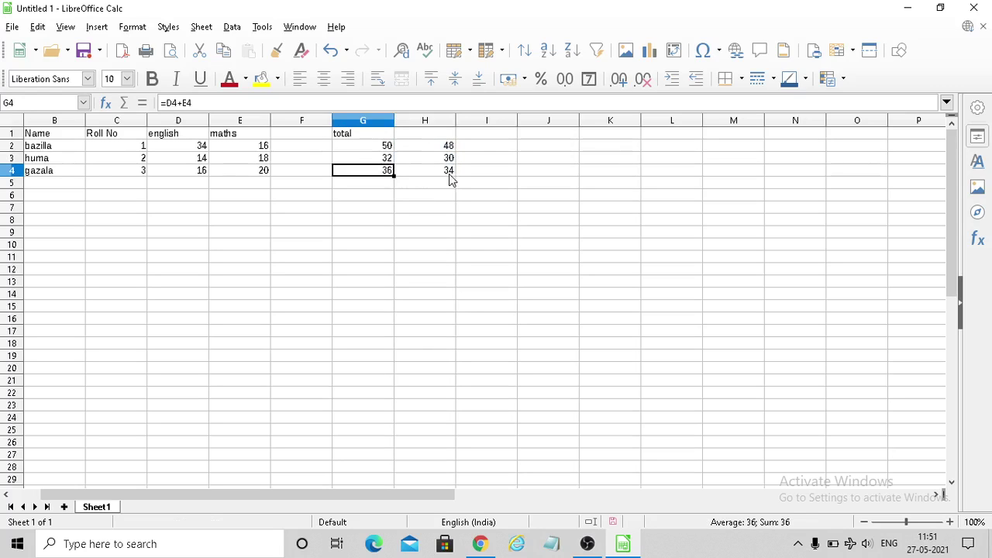
pyautogui.click(450, 175)
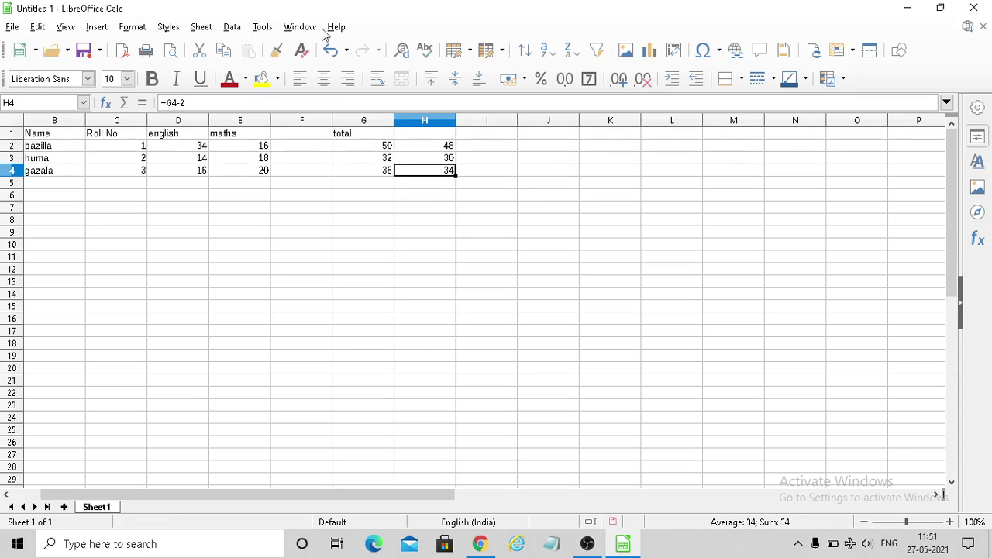
pyautogui.click(321, 393)
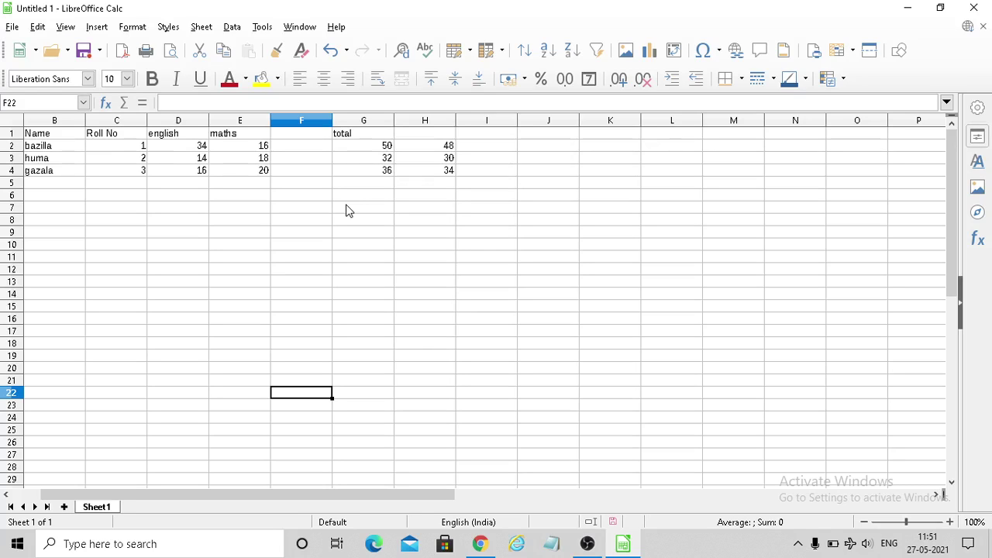
# Step: Review the first student's name in B2, the marks in D2 and E2, and the formula in G2 that references those marks
pyautogui.click(49, 151)
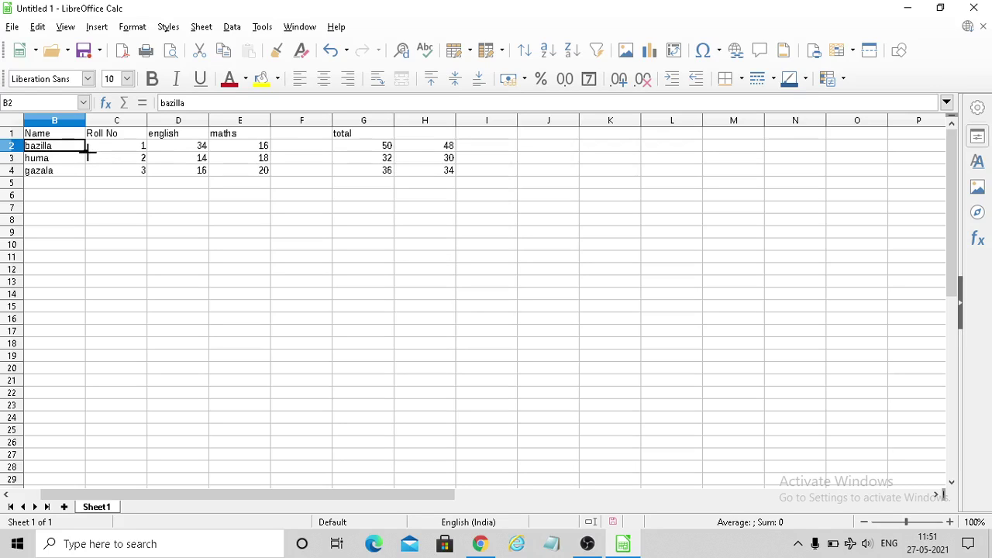
pyautogui.click(205, 148)
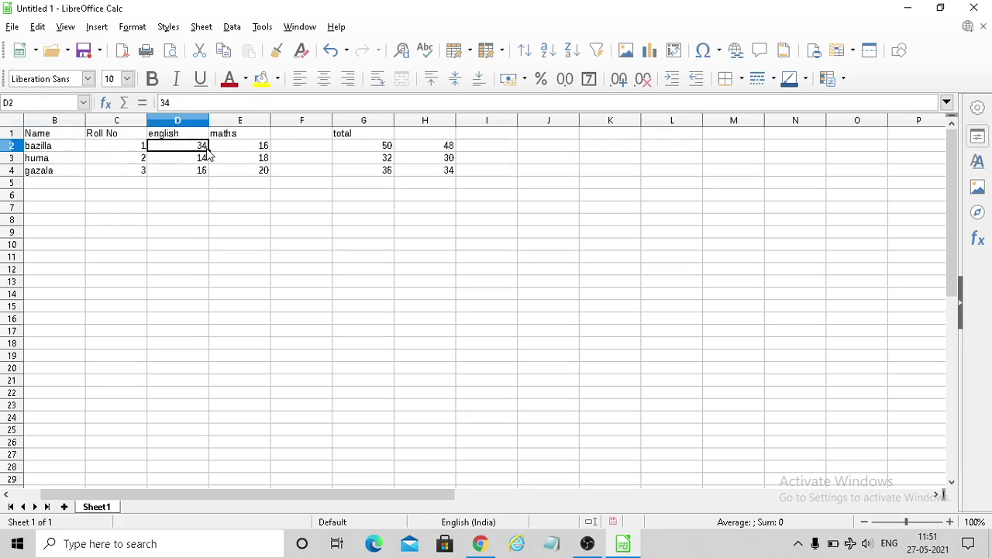
pyautogui.click(231, 148)
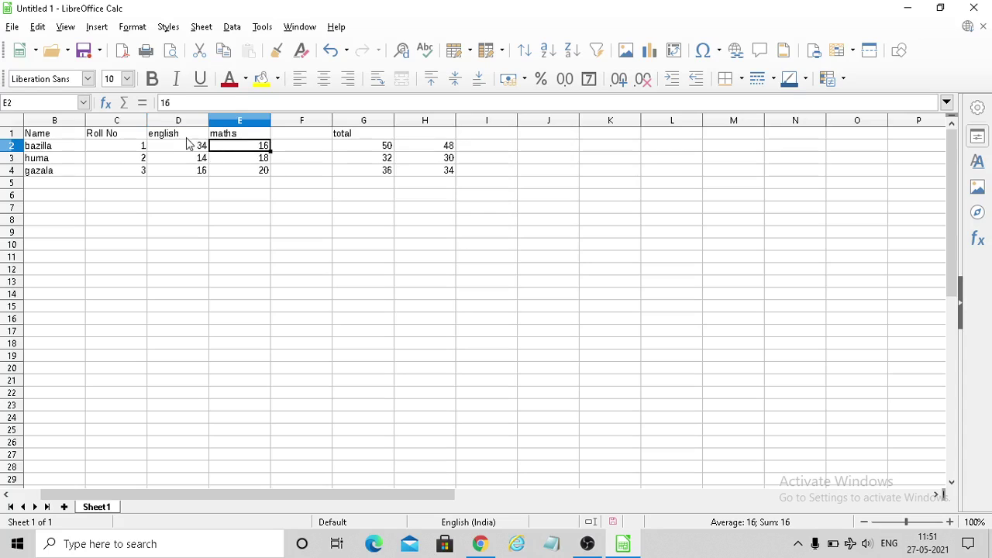
pyautogui.click(189, 148)
pyautogui.click(235, 151)
pyautogui.click(386, 149)
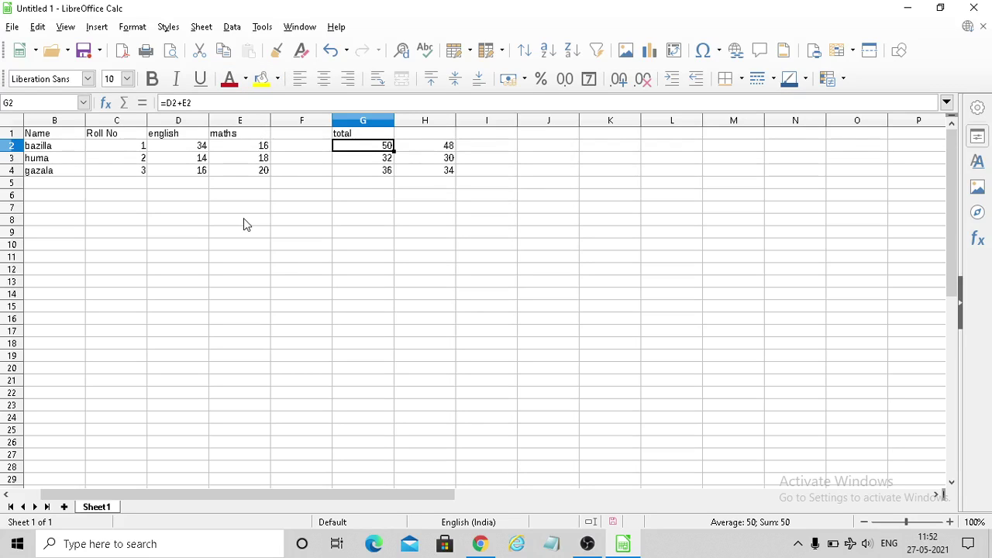
pyautogui.click(169, 147)
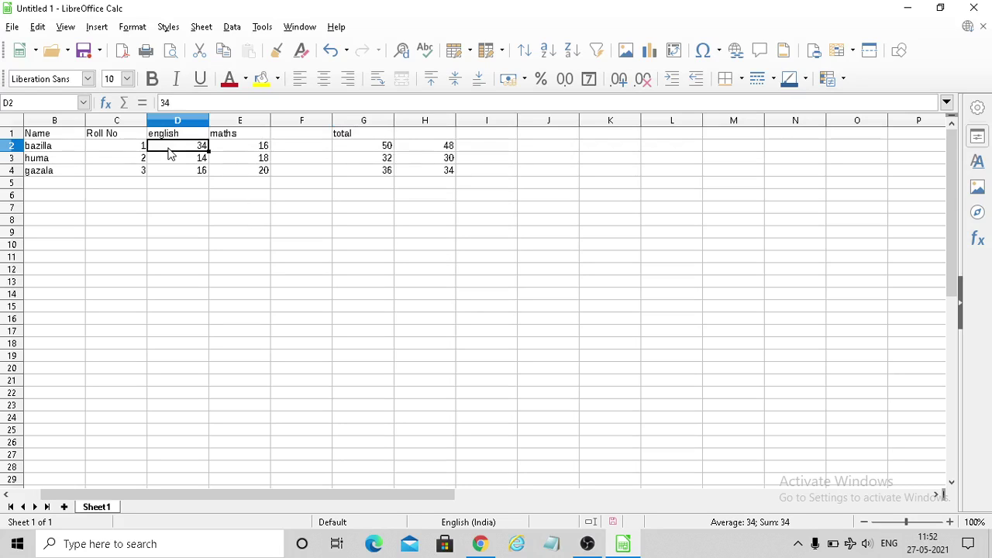
pyautogui.click(199, 99)
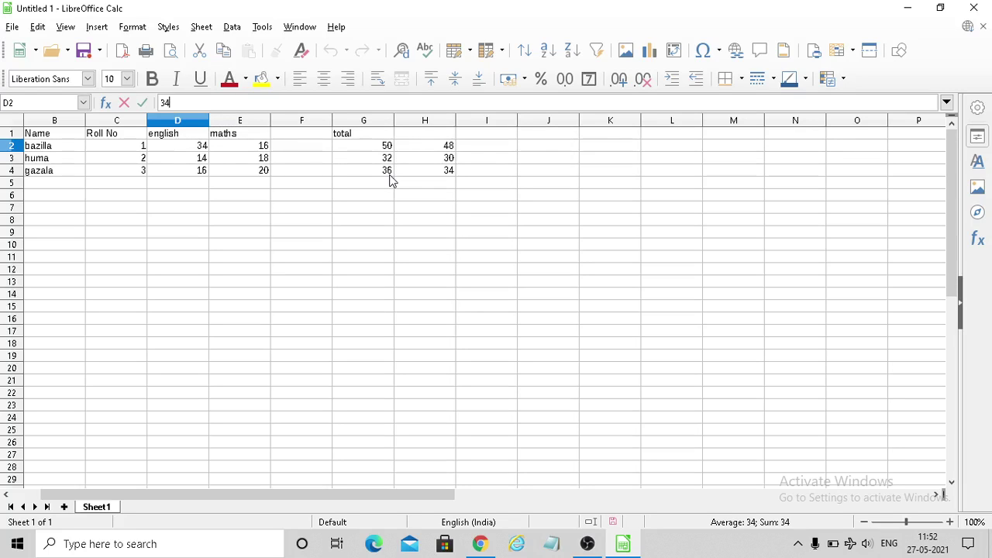
pyautogui.click(597, 543)
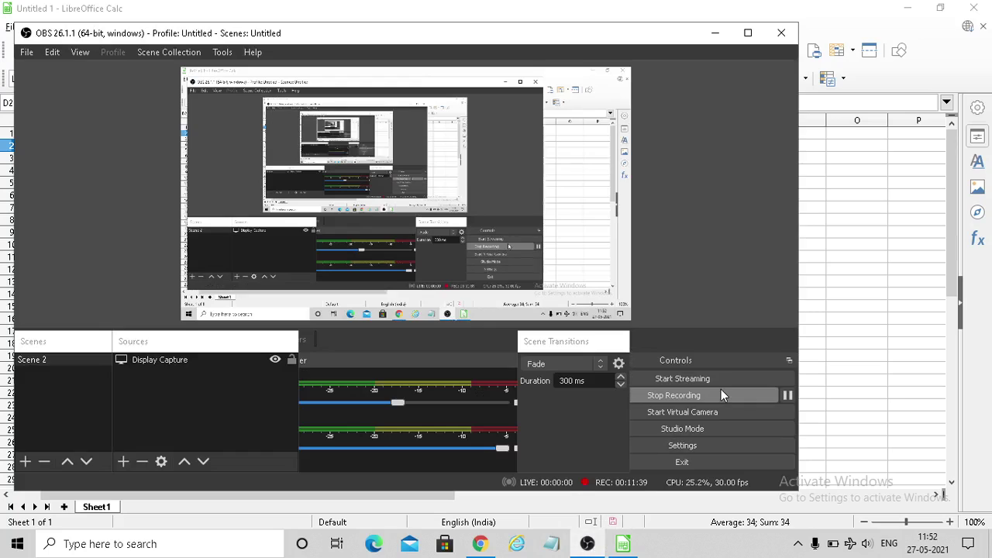